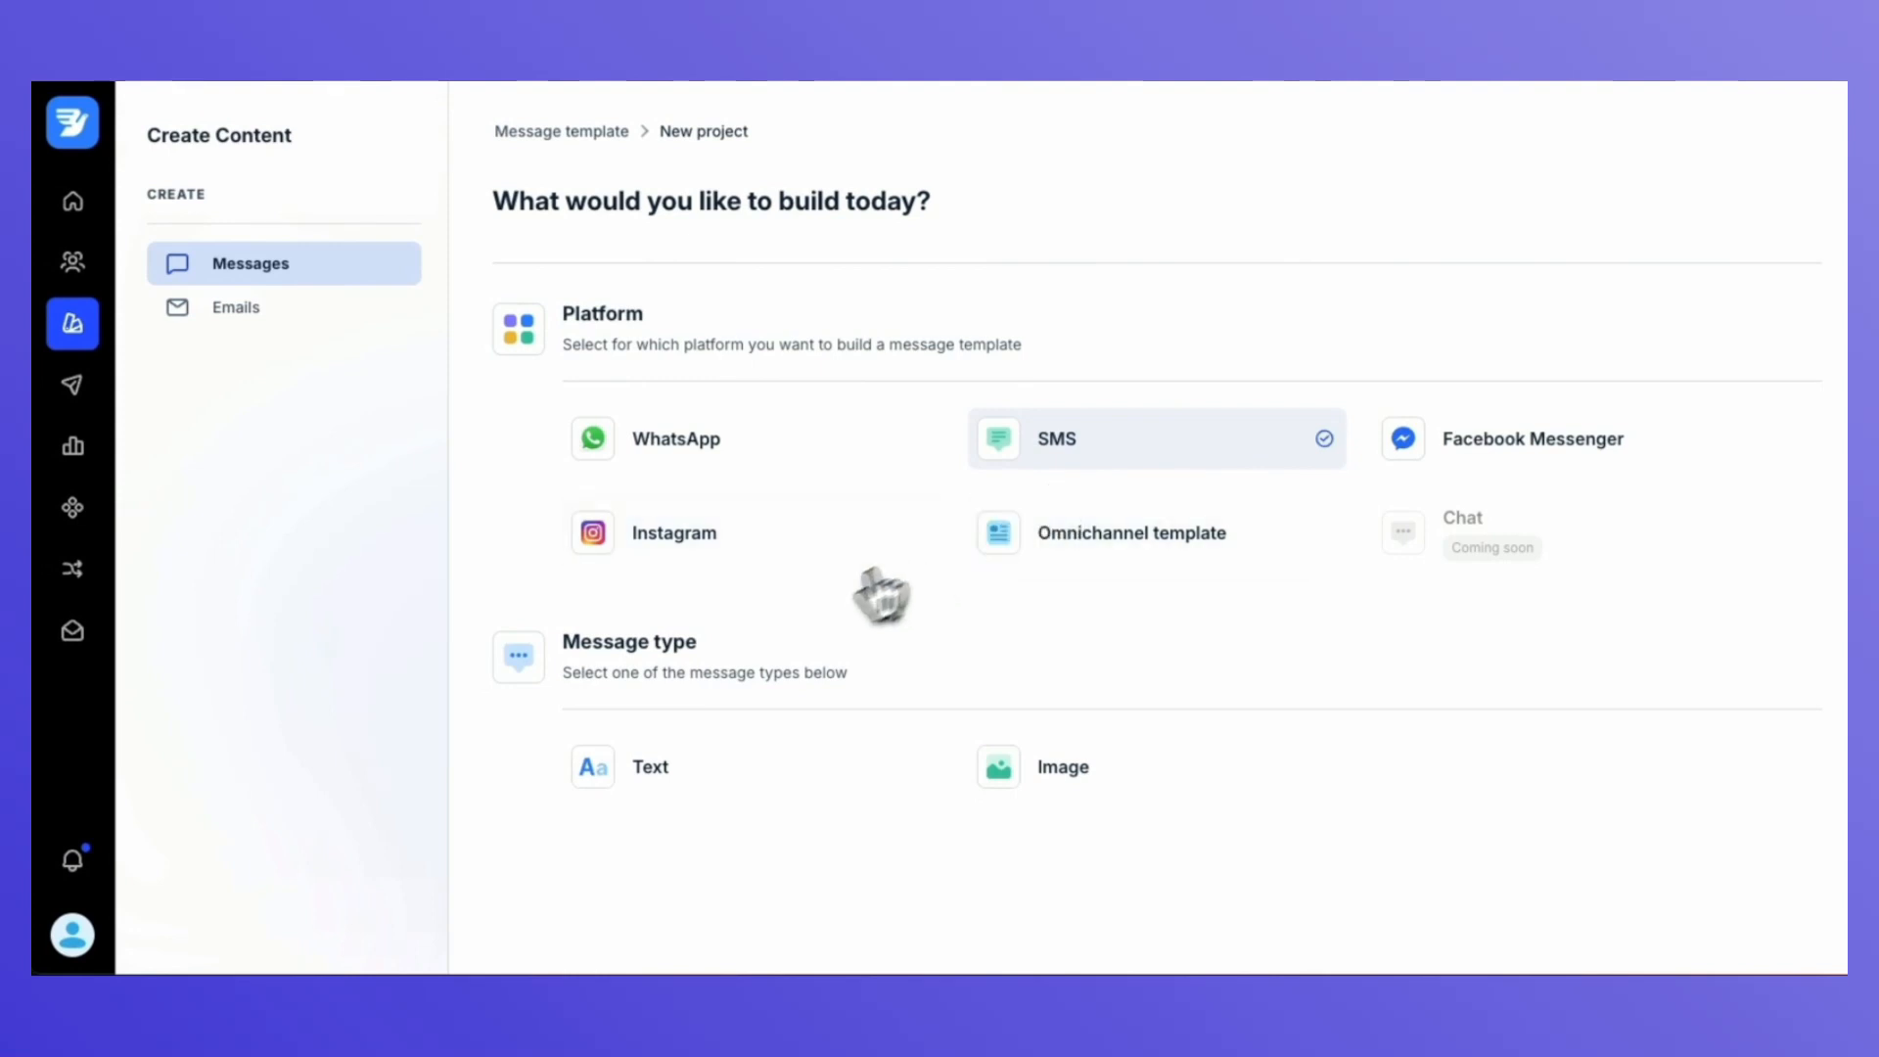
Create a text message project for the SMS platform named SMS, starting from scratch.
left_click(657, 766)
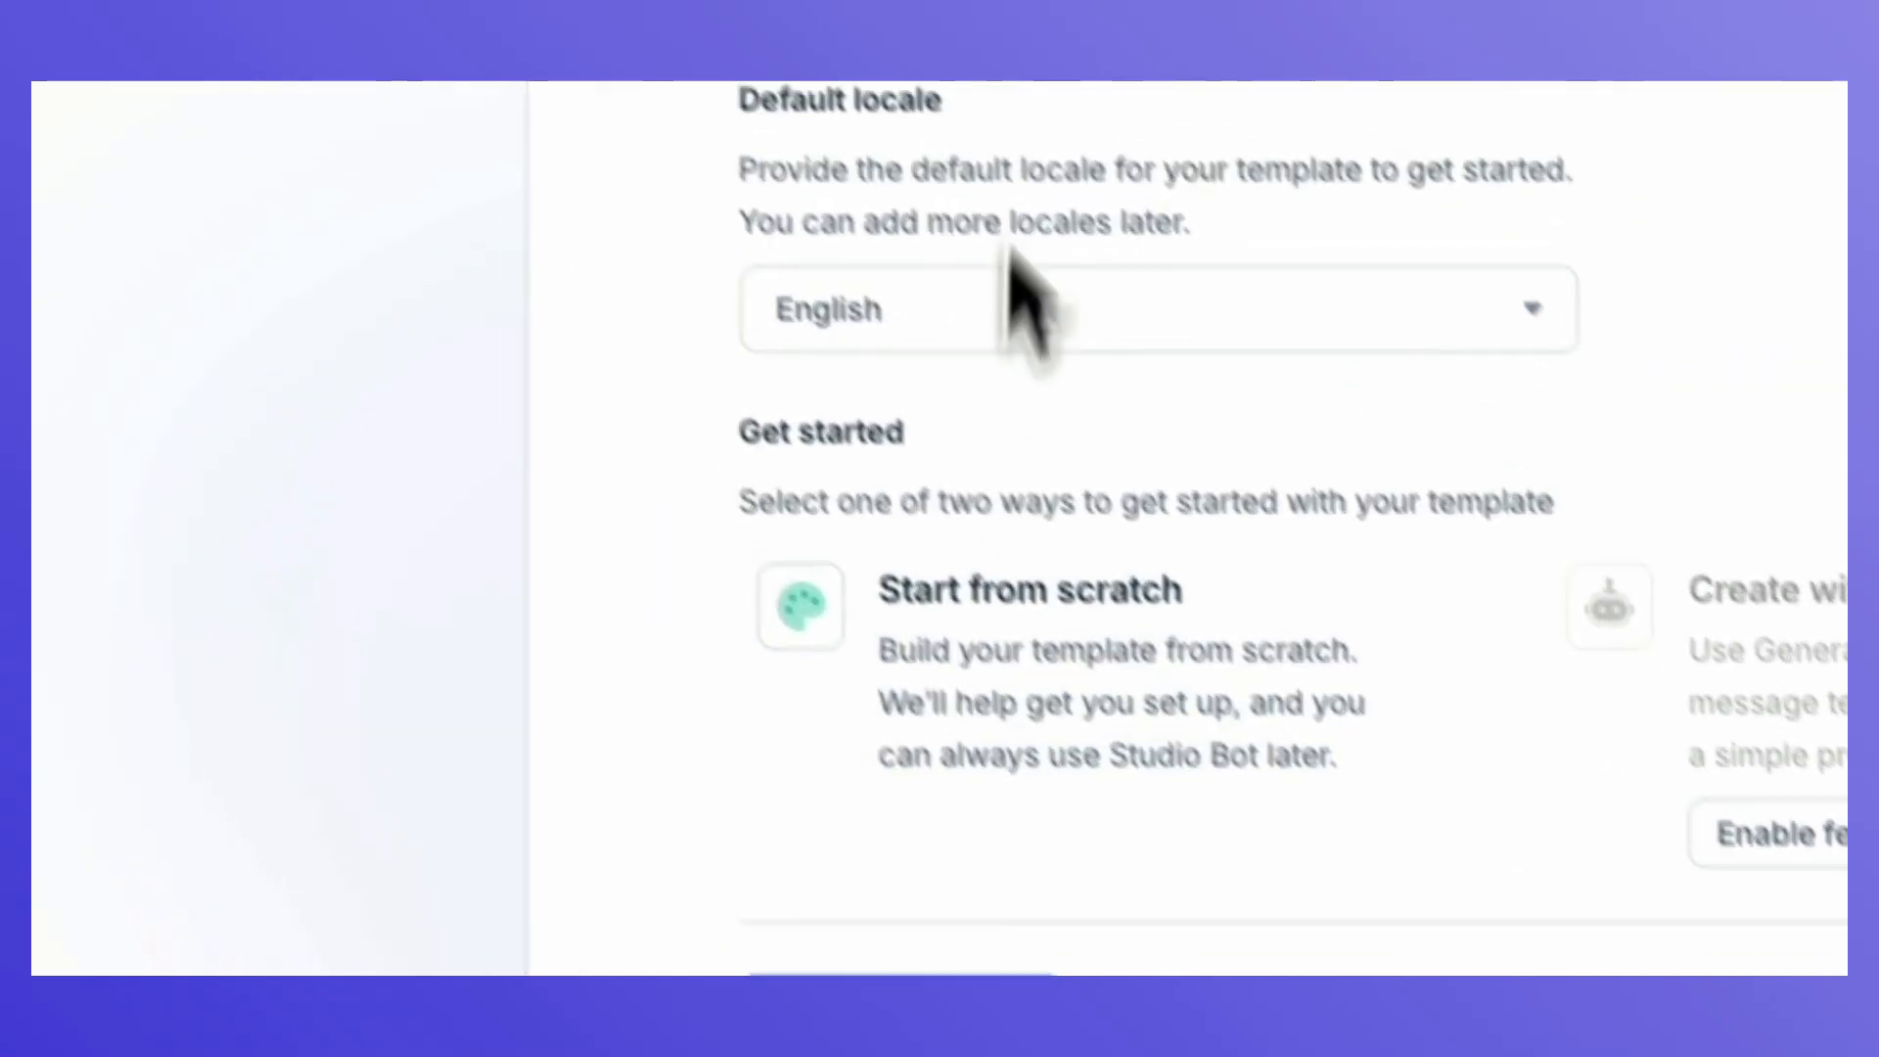
left_click(1111, 126)
type("SMS")
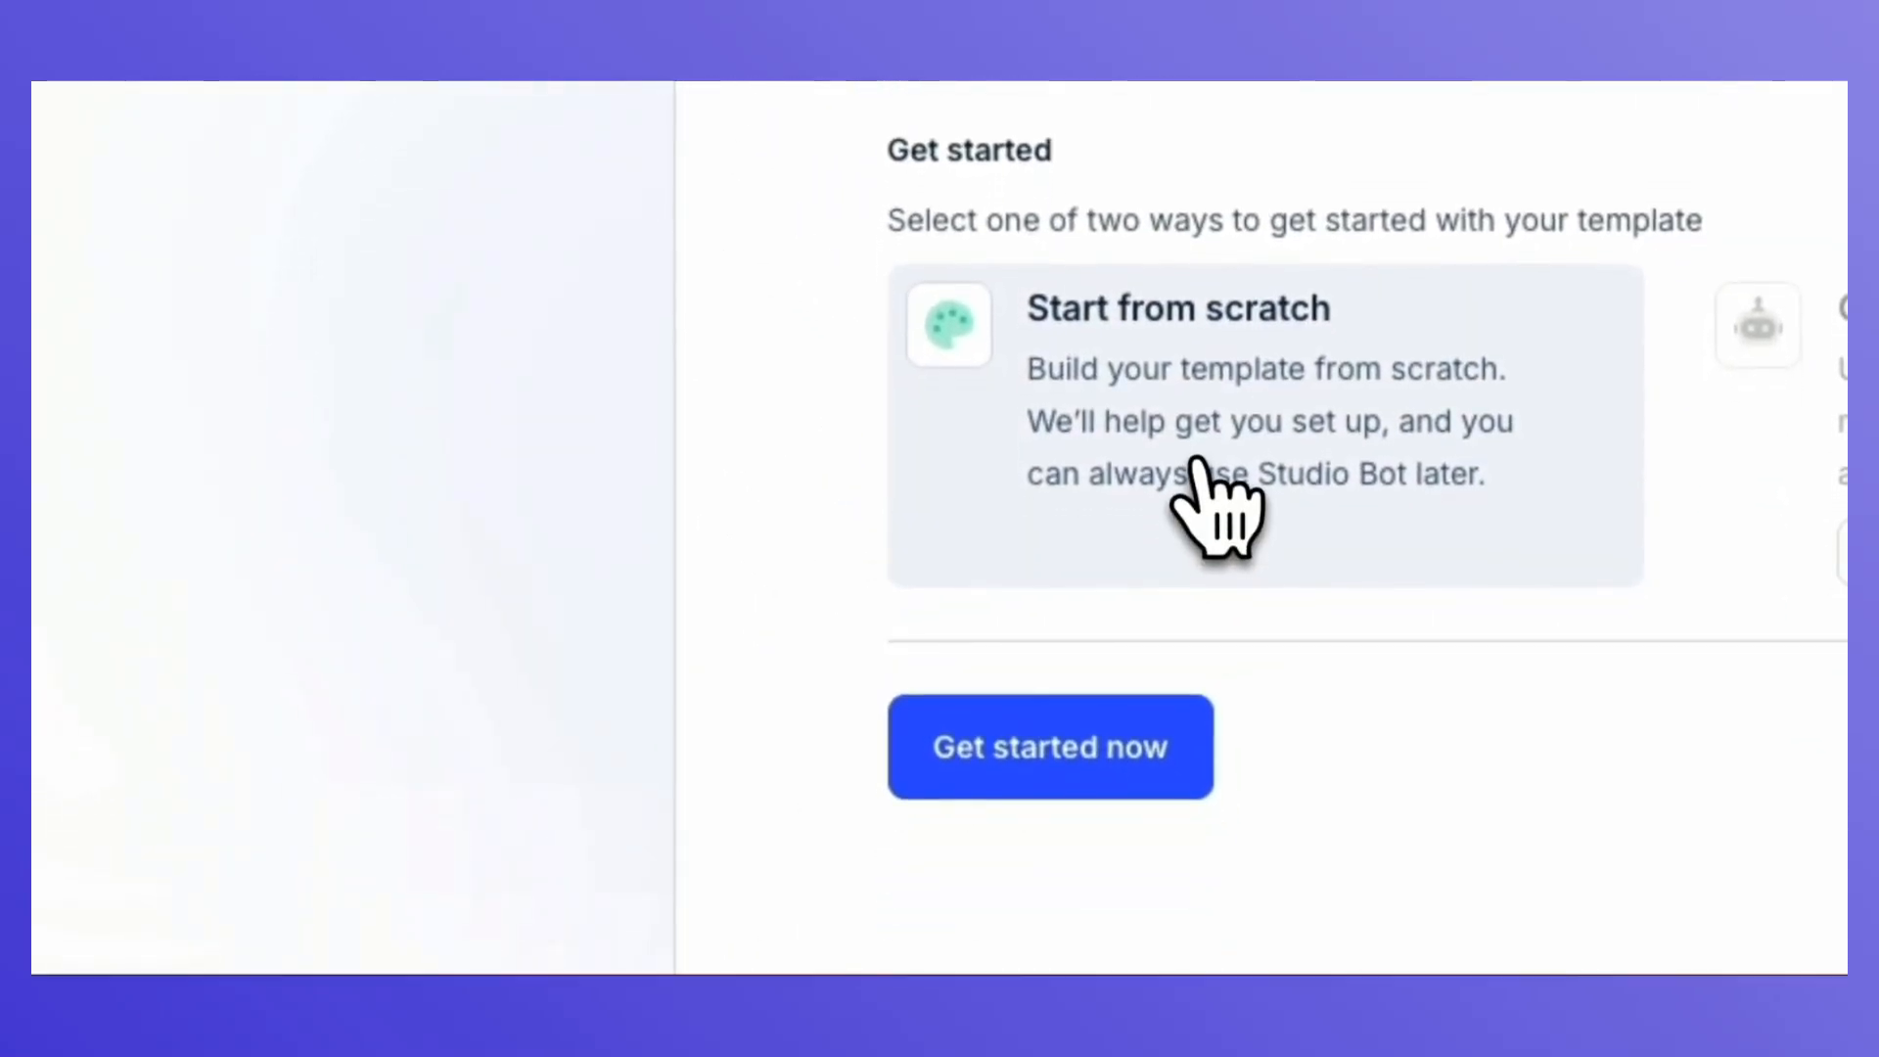
left_click(1201, 466)
left_click(1126, 743)
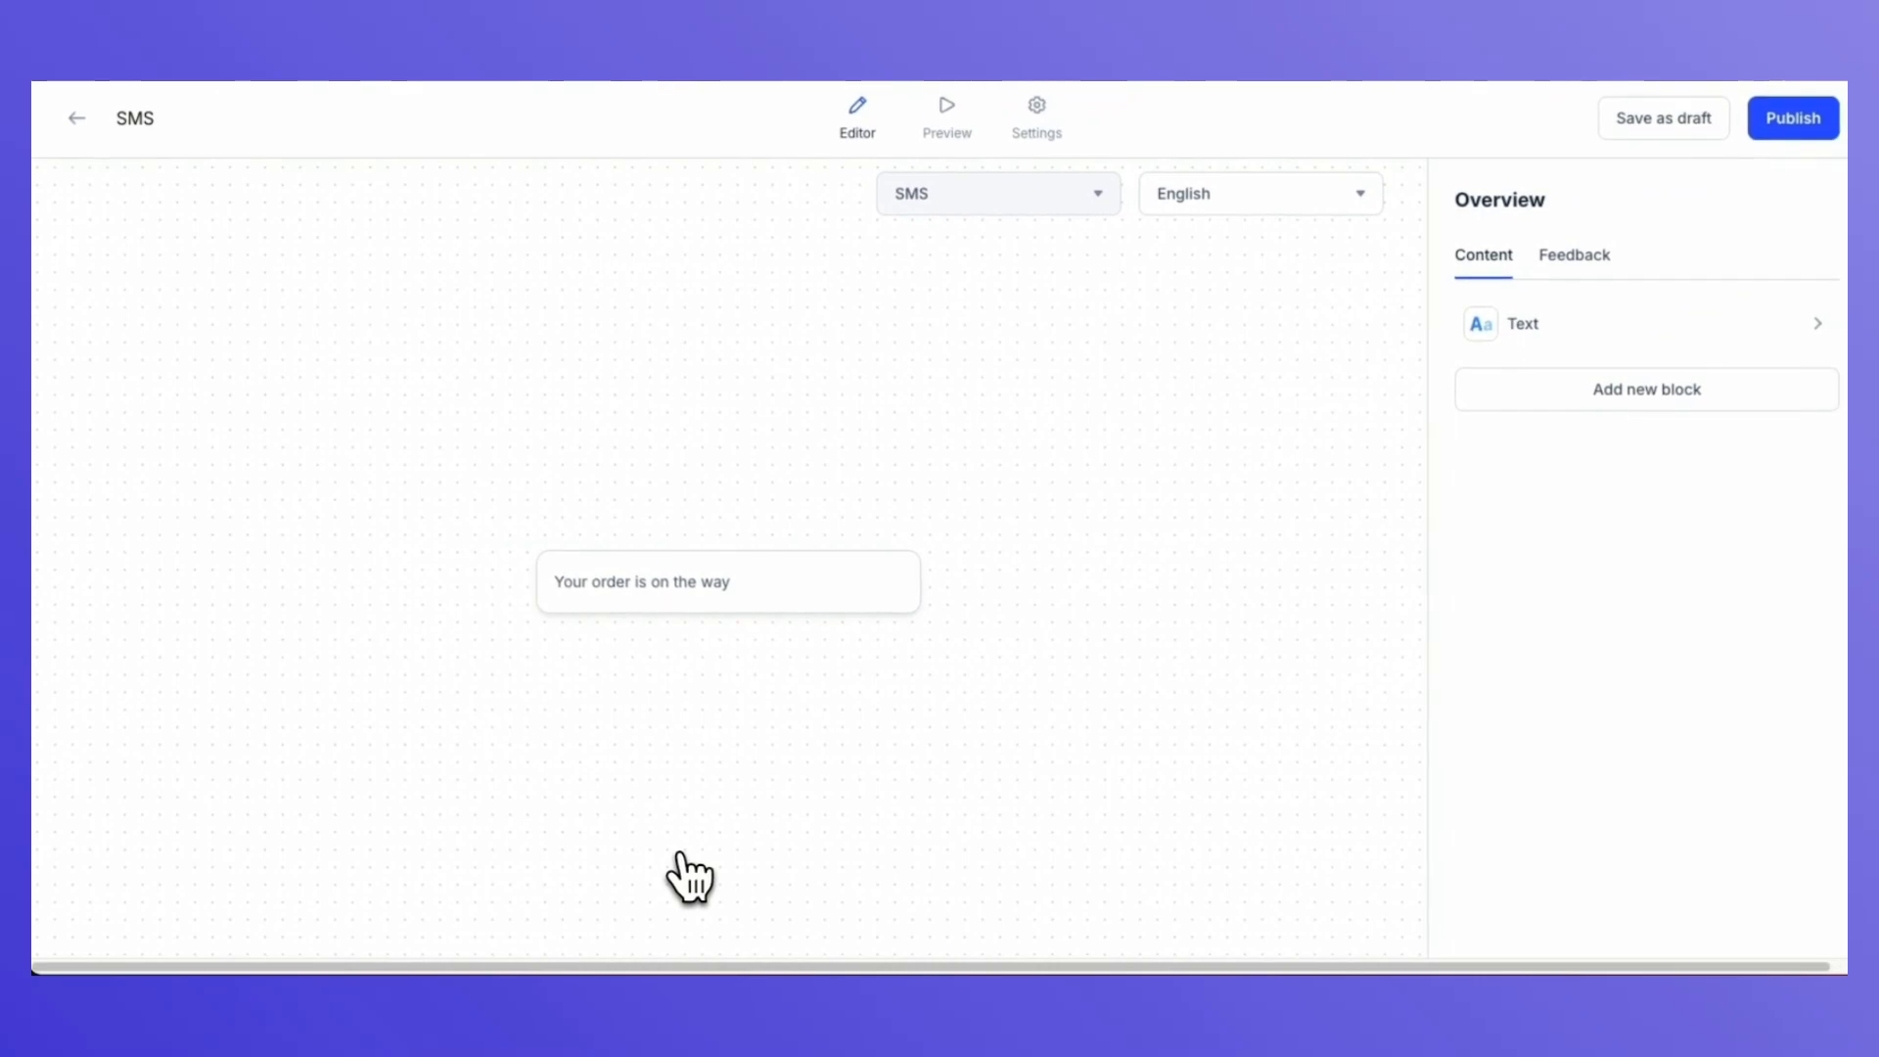
Start a new variable from the "Your order is on the way" text block and name it OrderID.
left_click(680, 583)
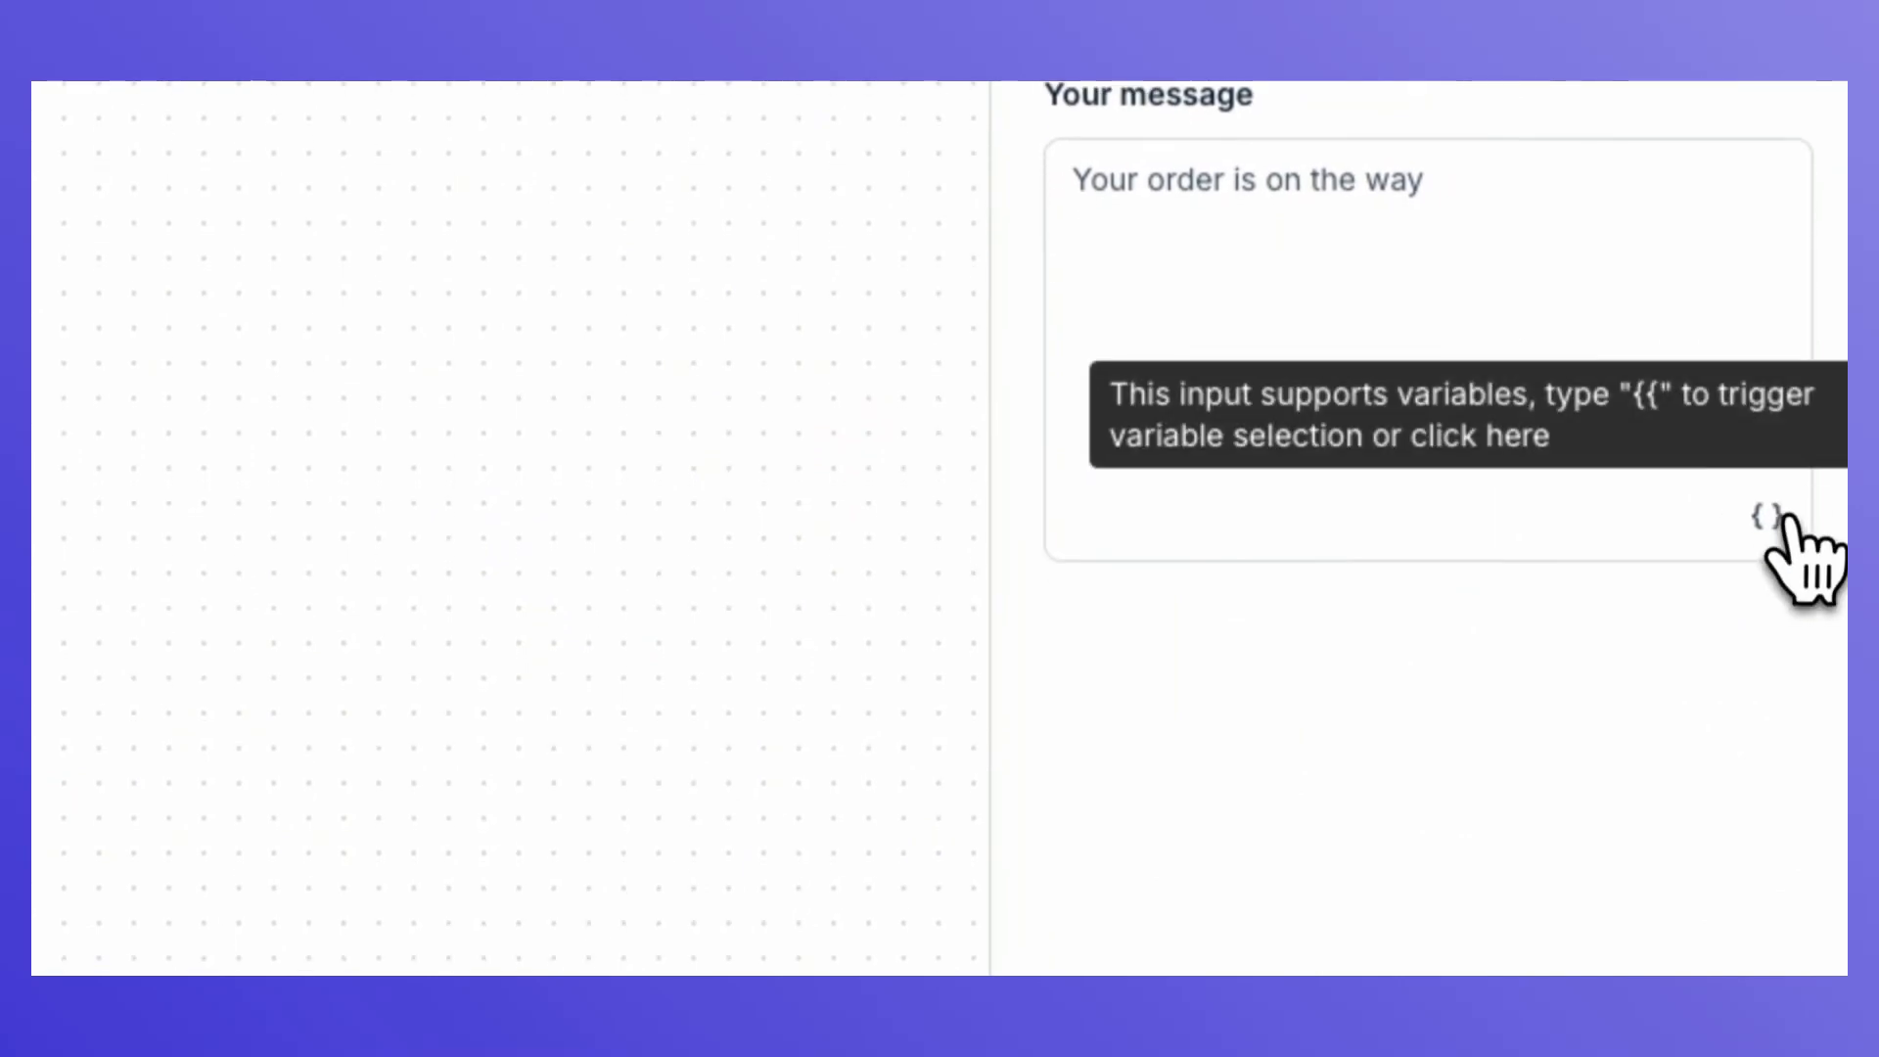
left_click(1783, 517)
left_click(1397, 700)
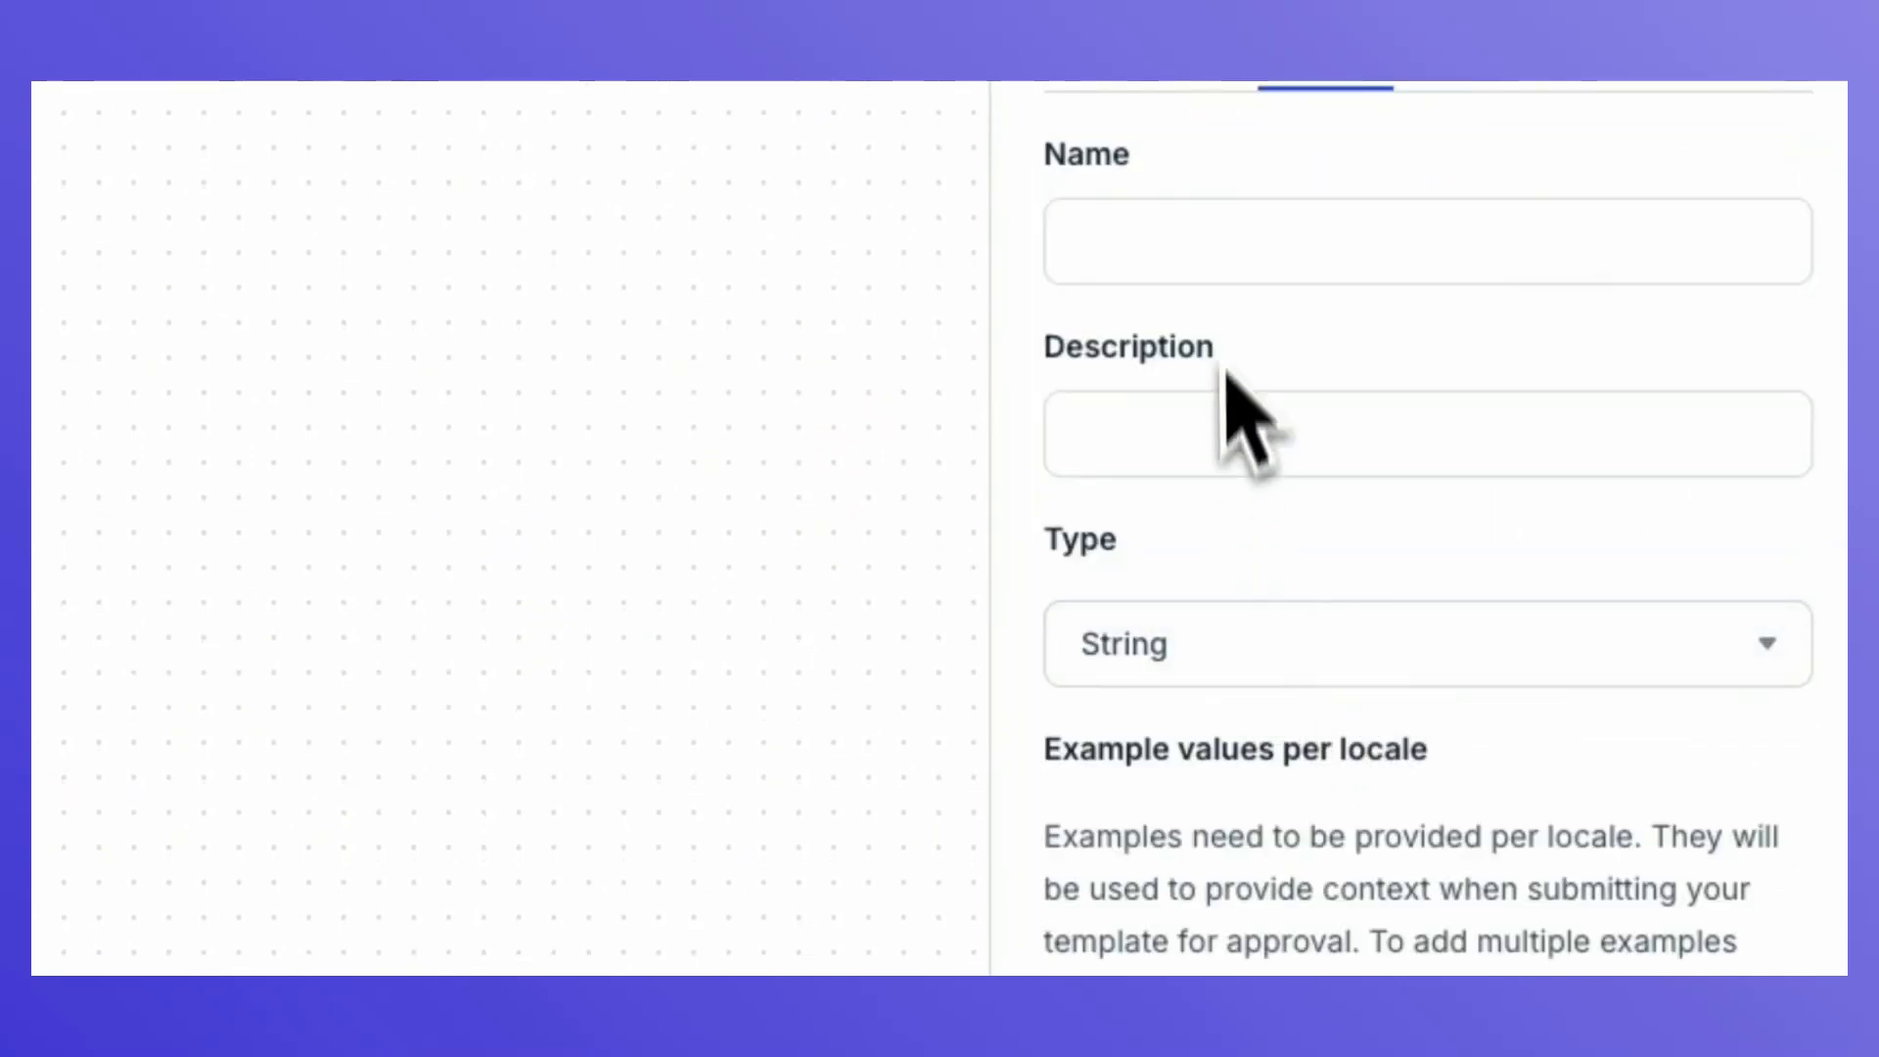
left_click(1229, 239)
type("o")
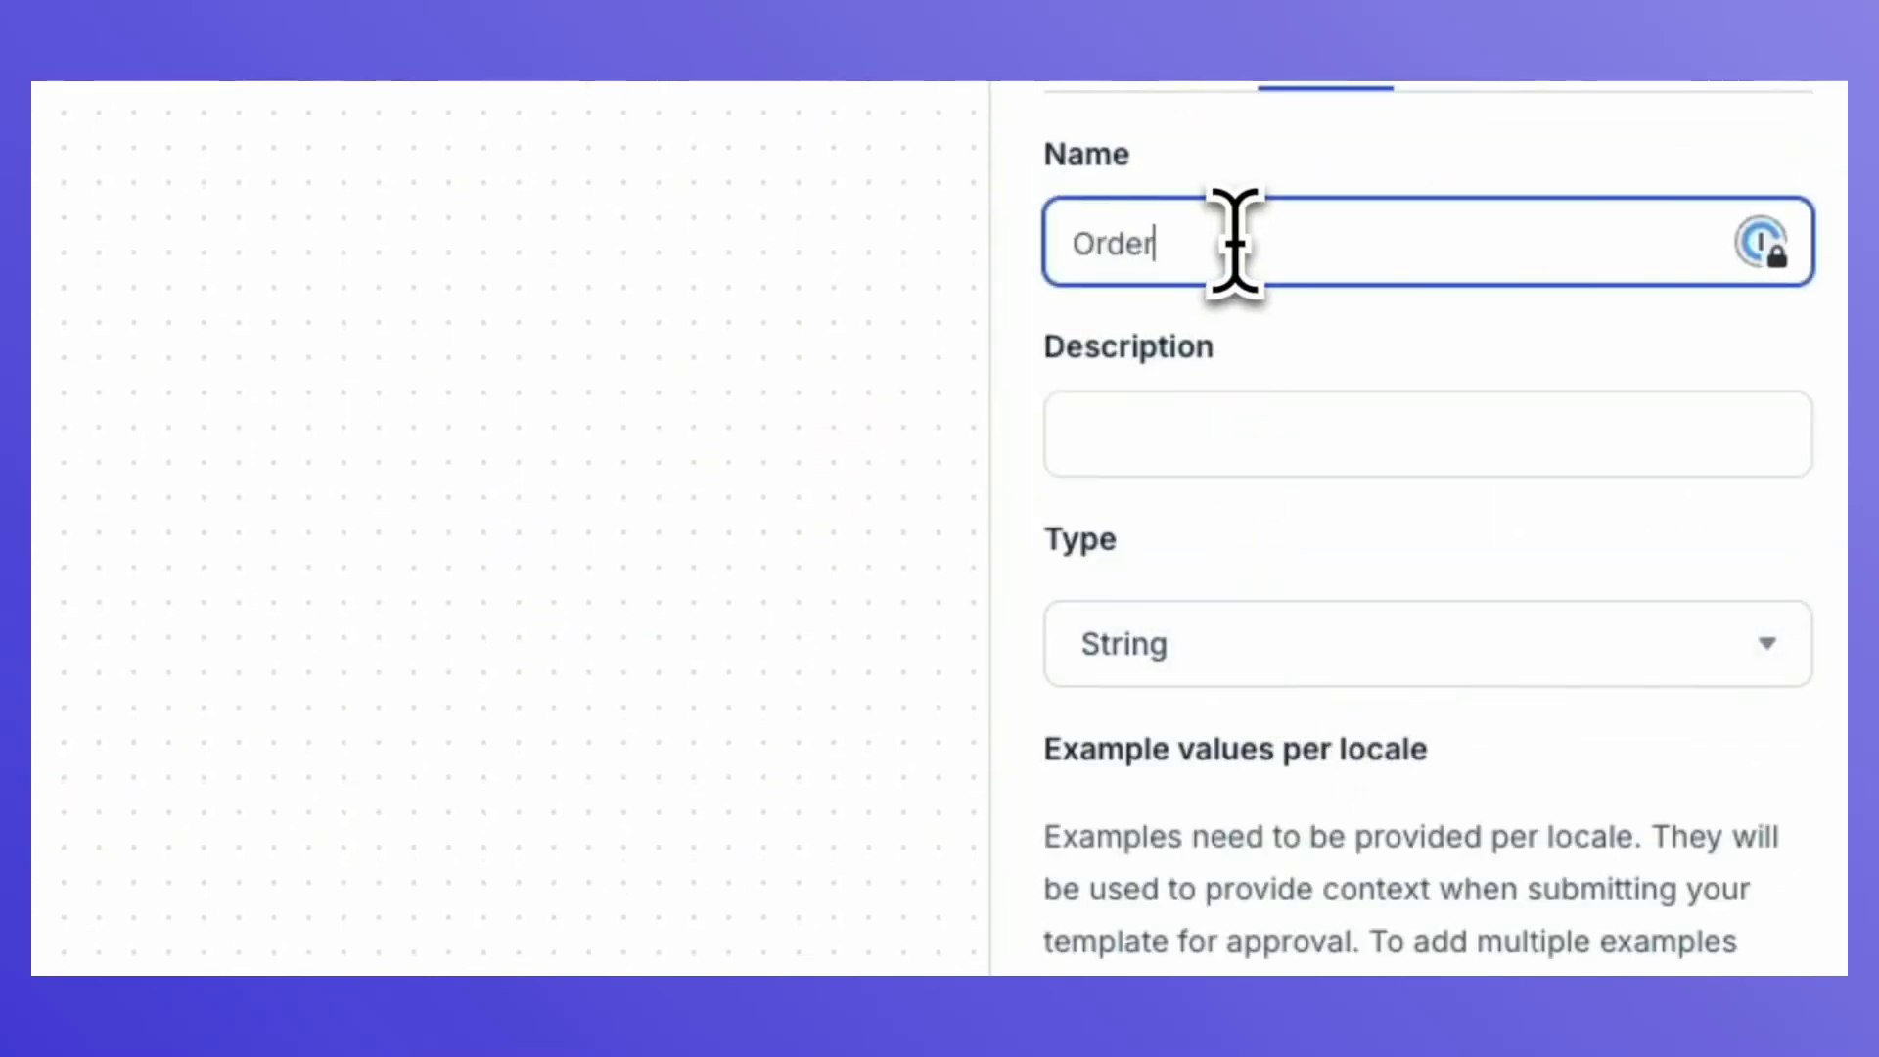
type("rderID")
Copy OrderID into the variable's description, enter an example order number for English, and save the variable.
double_click(1165, 240)
key("ctrl+c")
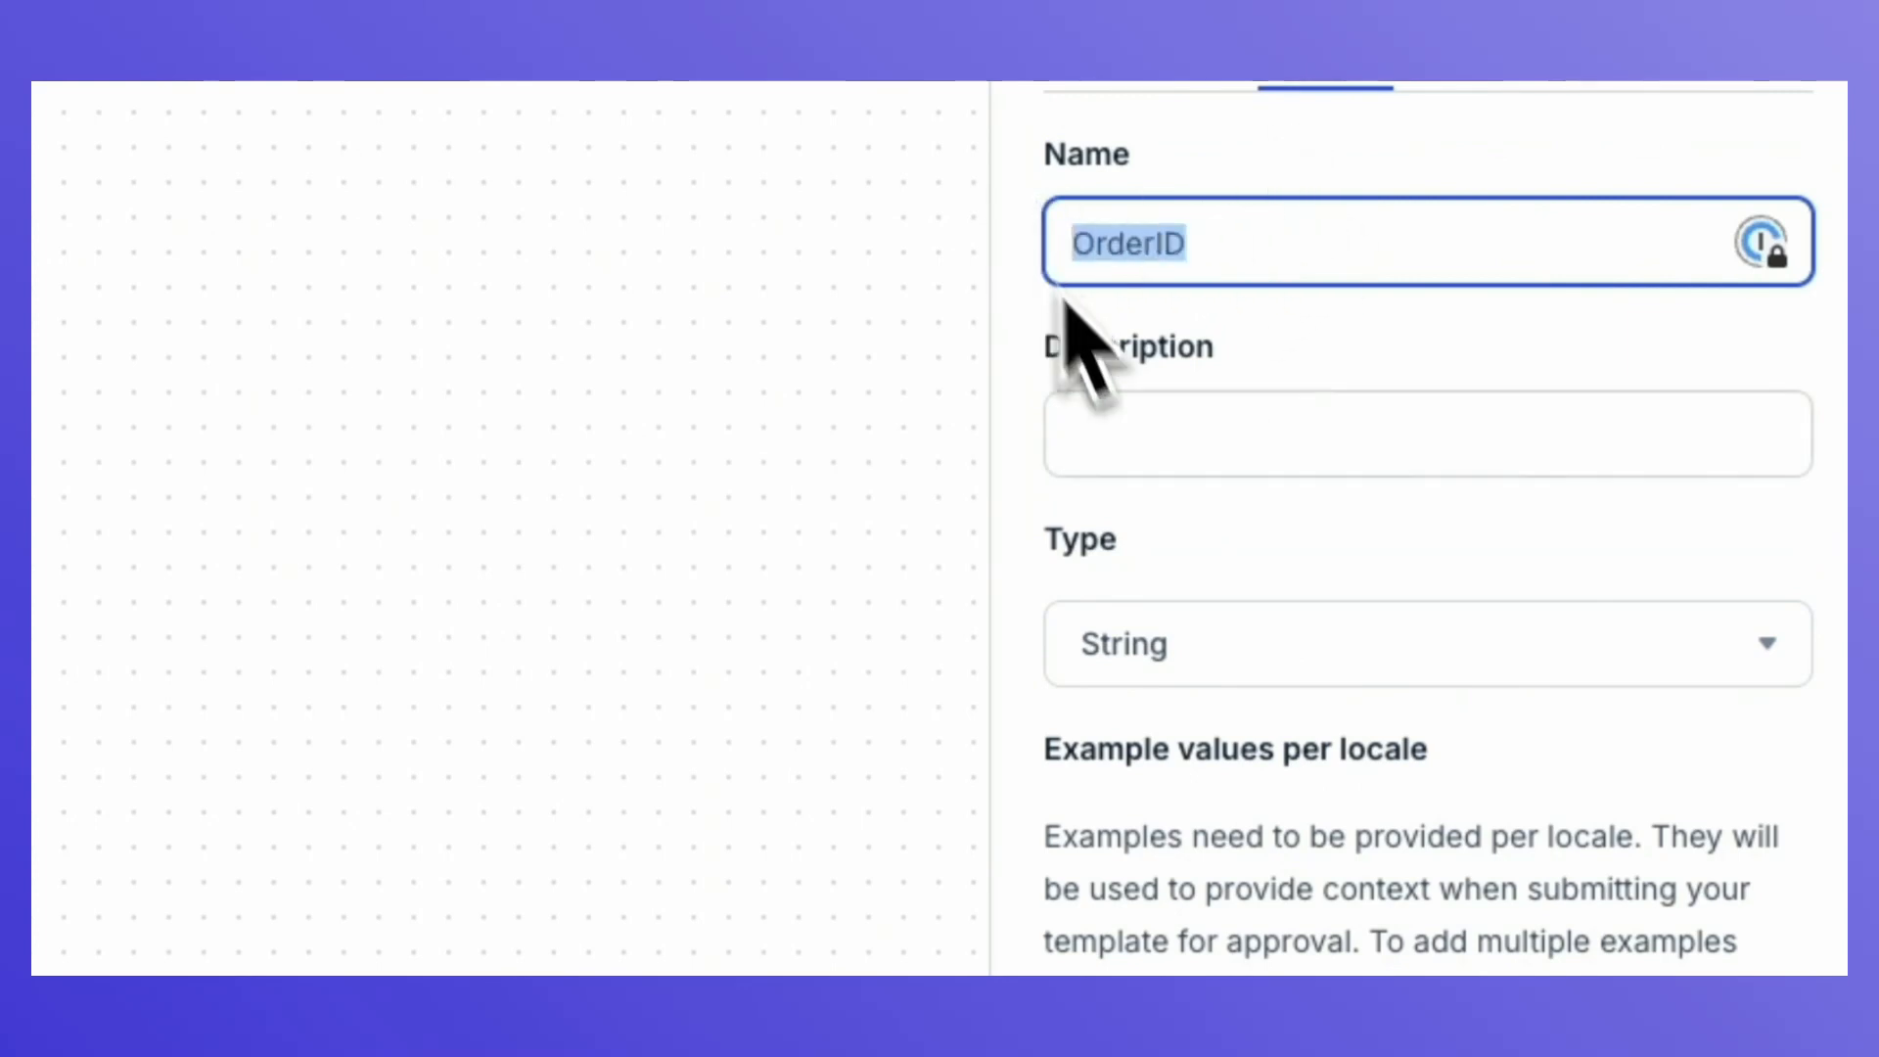
left_click(1156, 479)
key("ctrl+v")
scroll(1156, 704, "down", 5)
left_click(1144, 764)
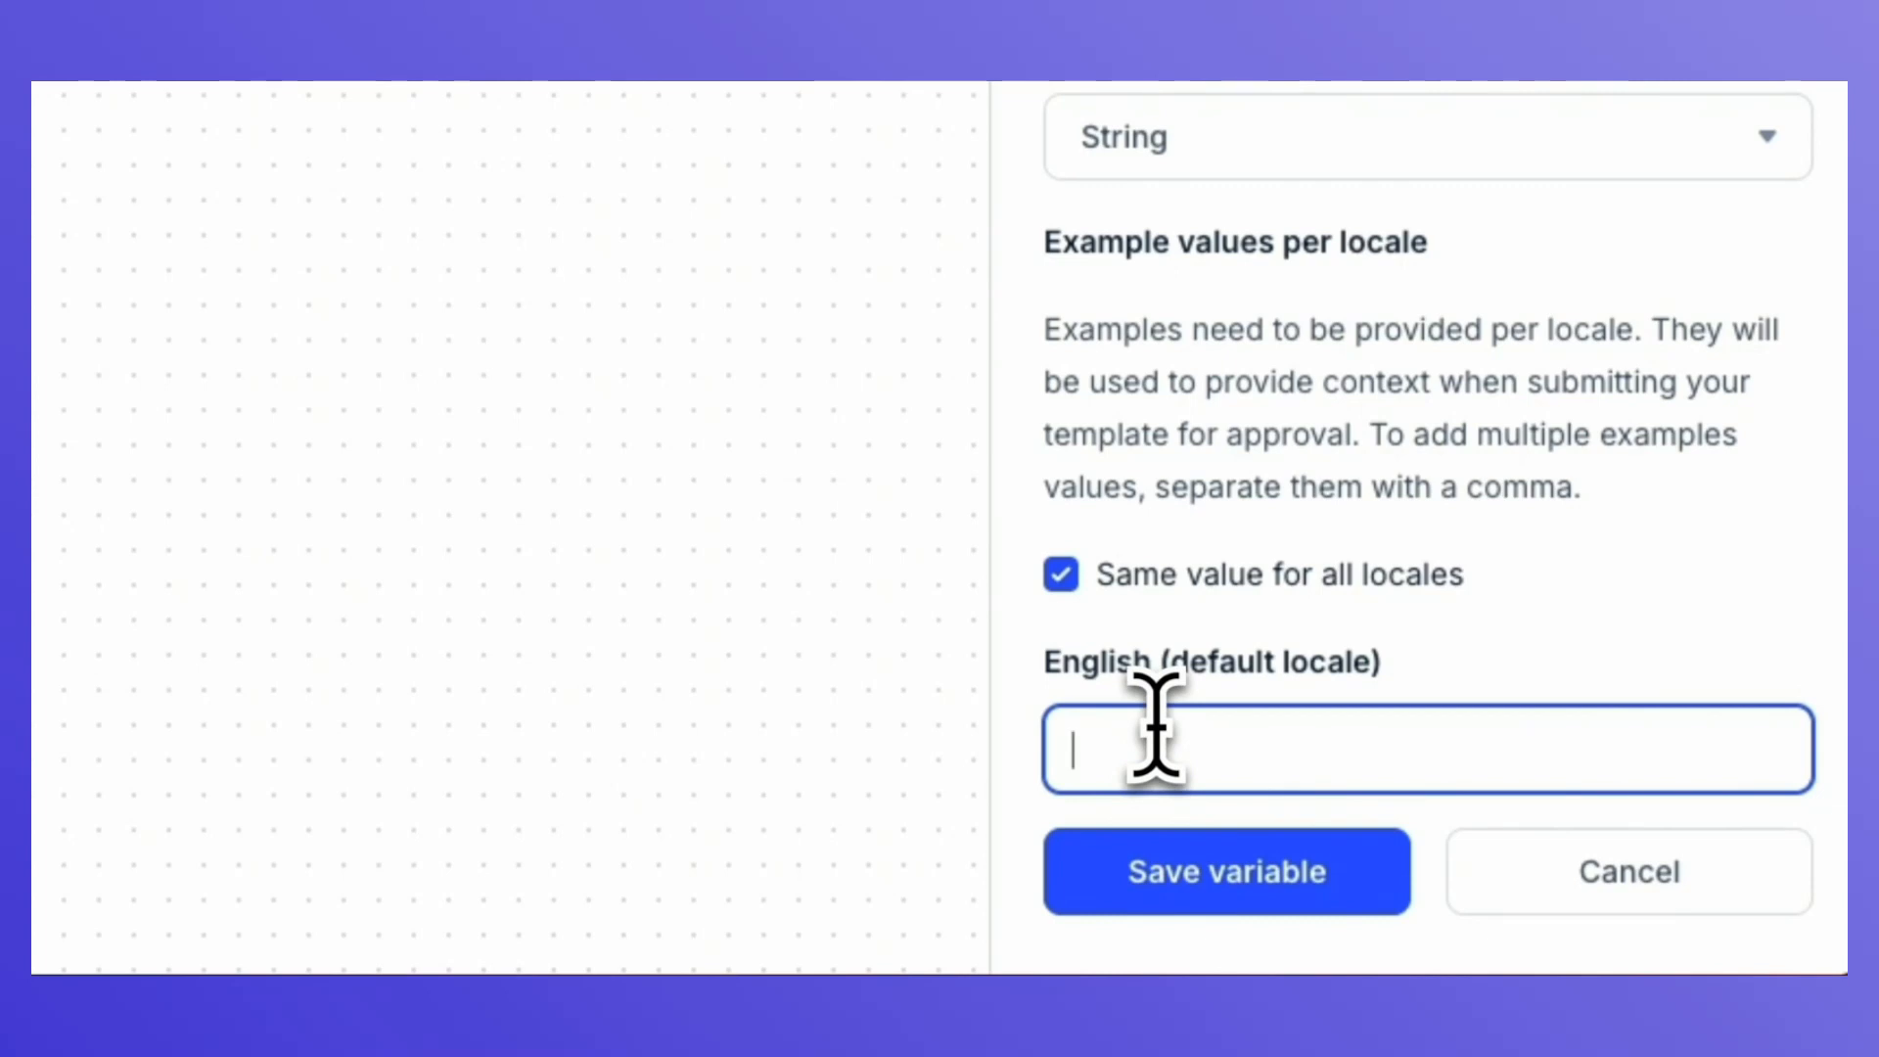
type("#123458")
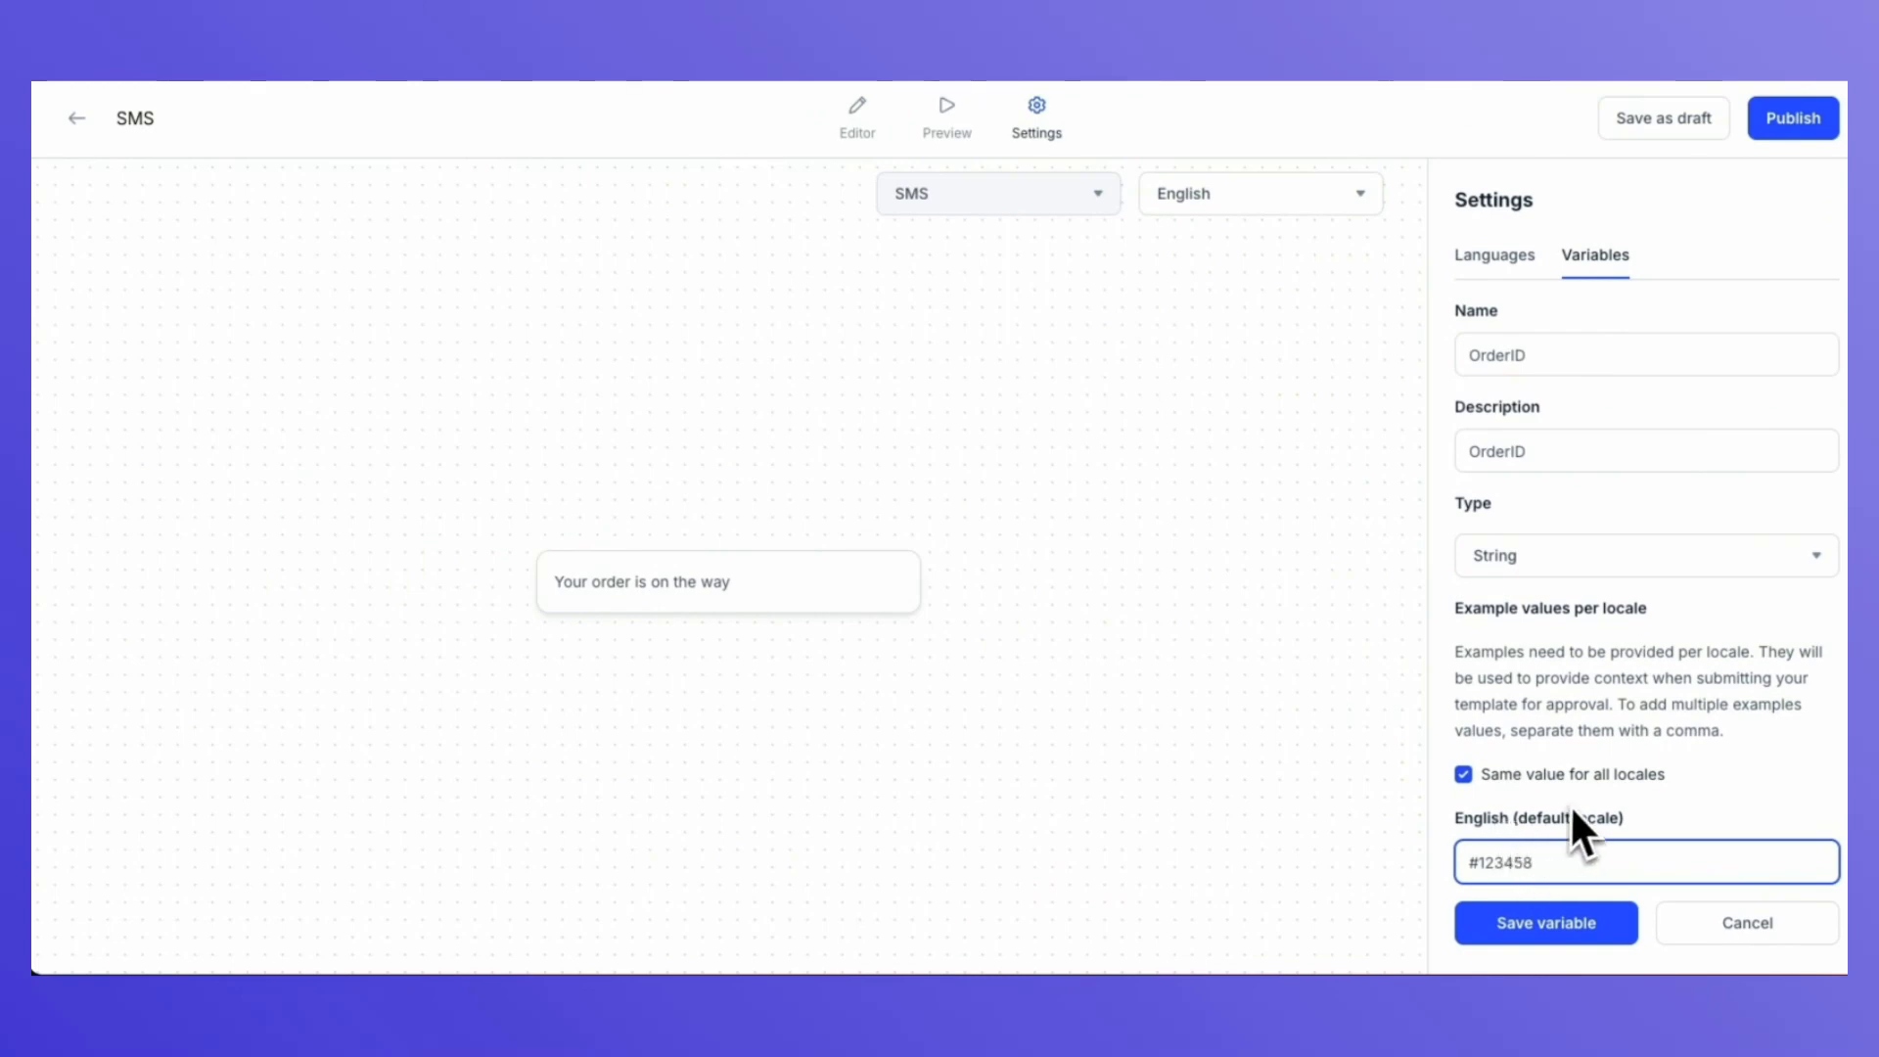
left_click(1571, 922)
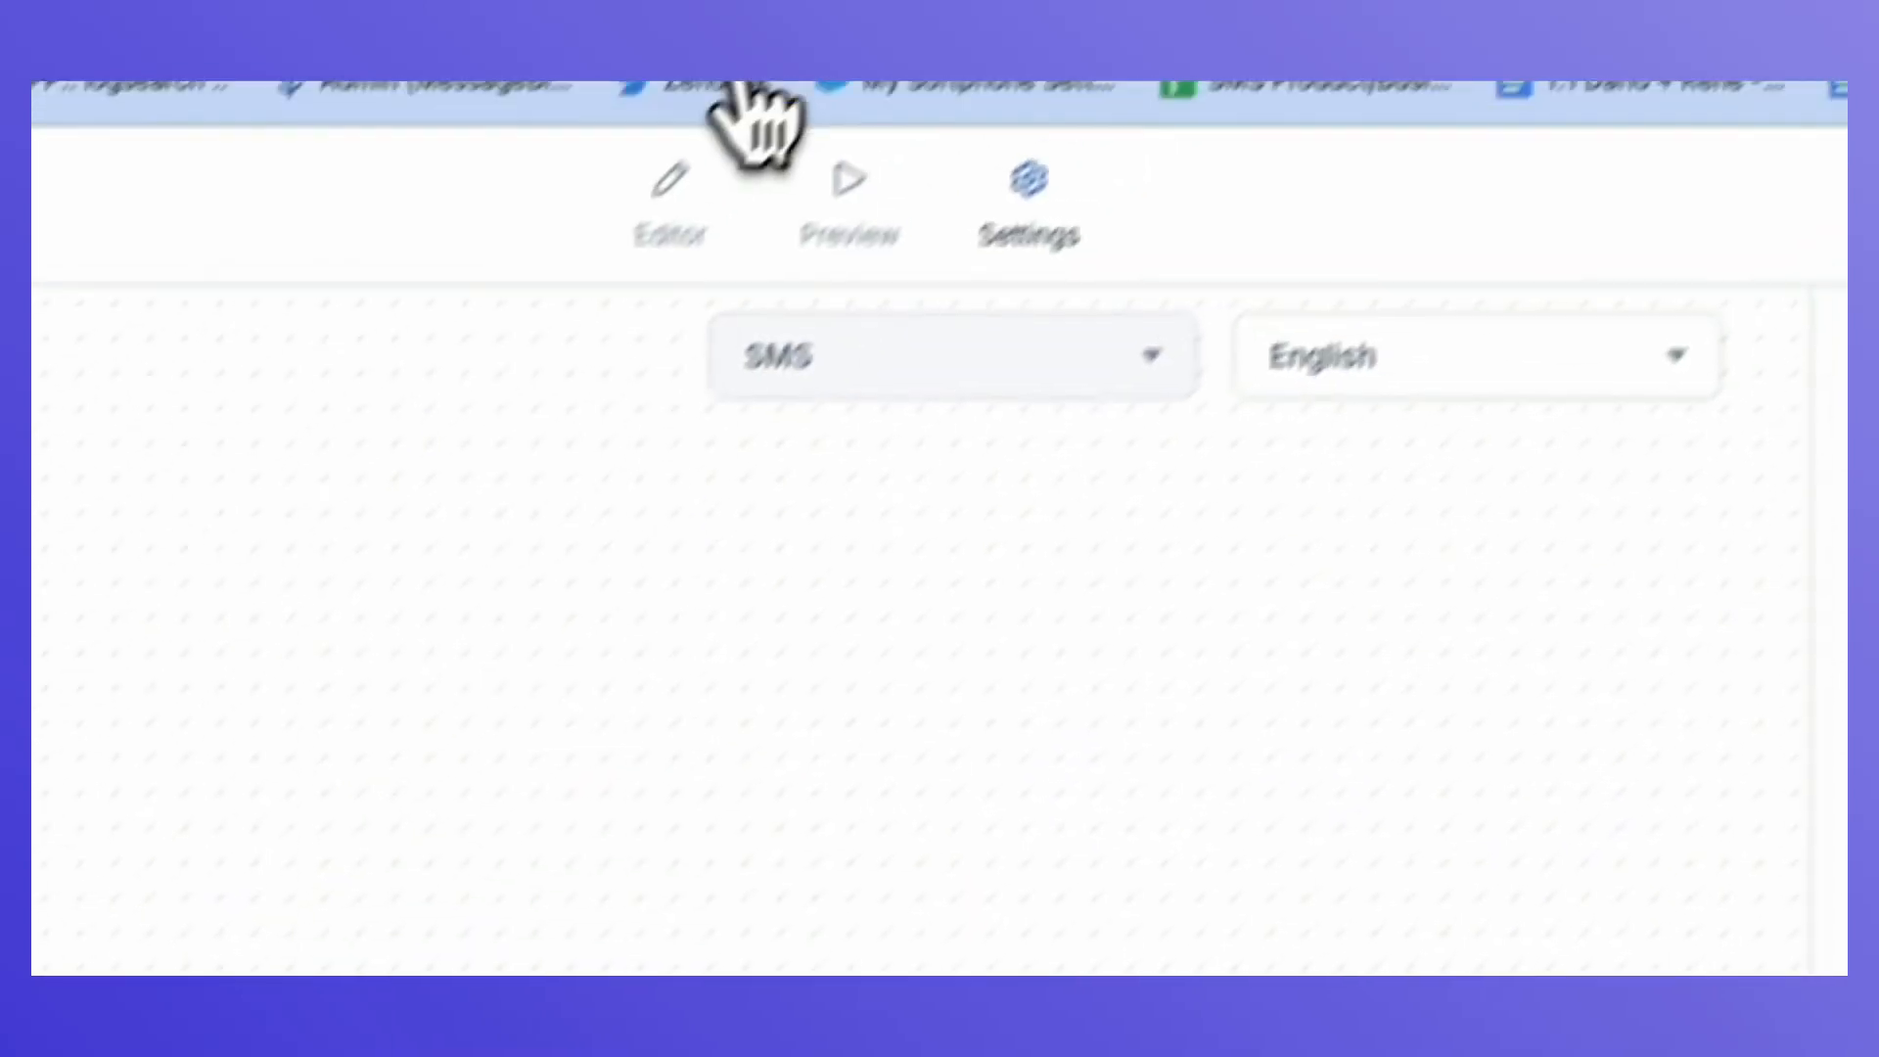
Insert the OrderID variable after "Your order is on the way" in the message and publish the template.
left_click(675, 196)
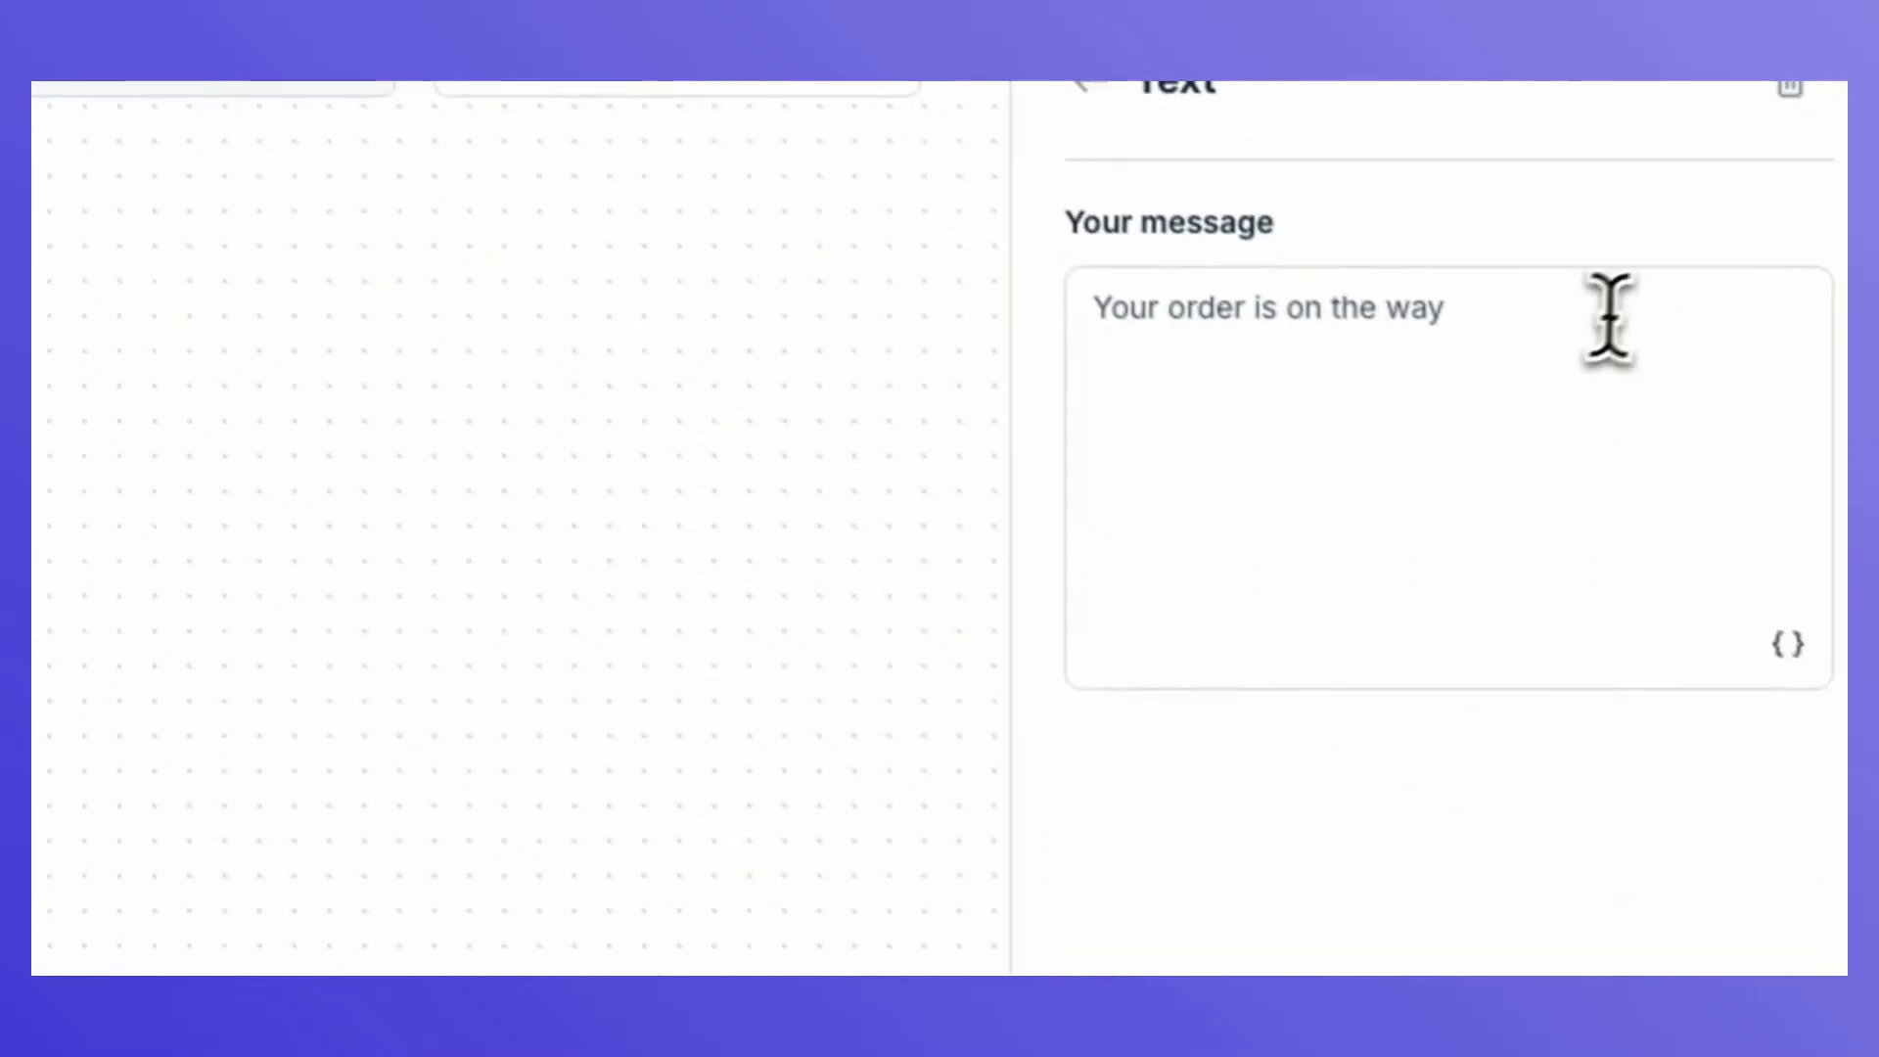
left_click(1610, 315)
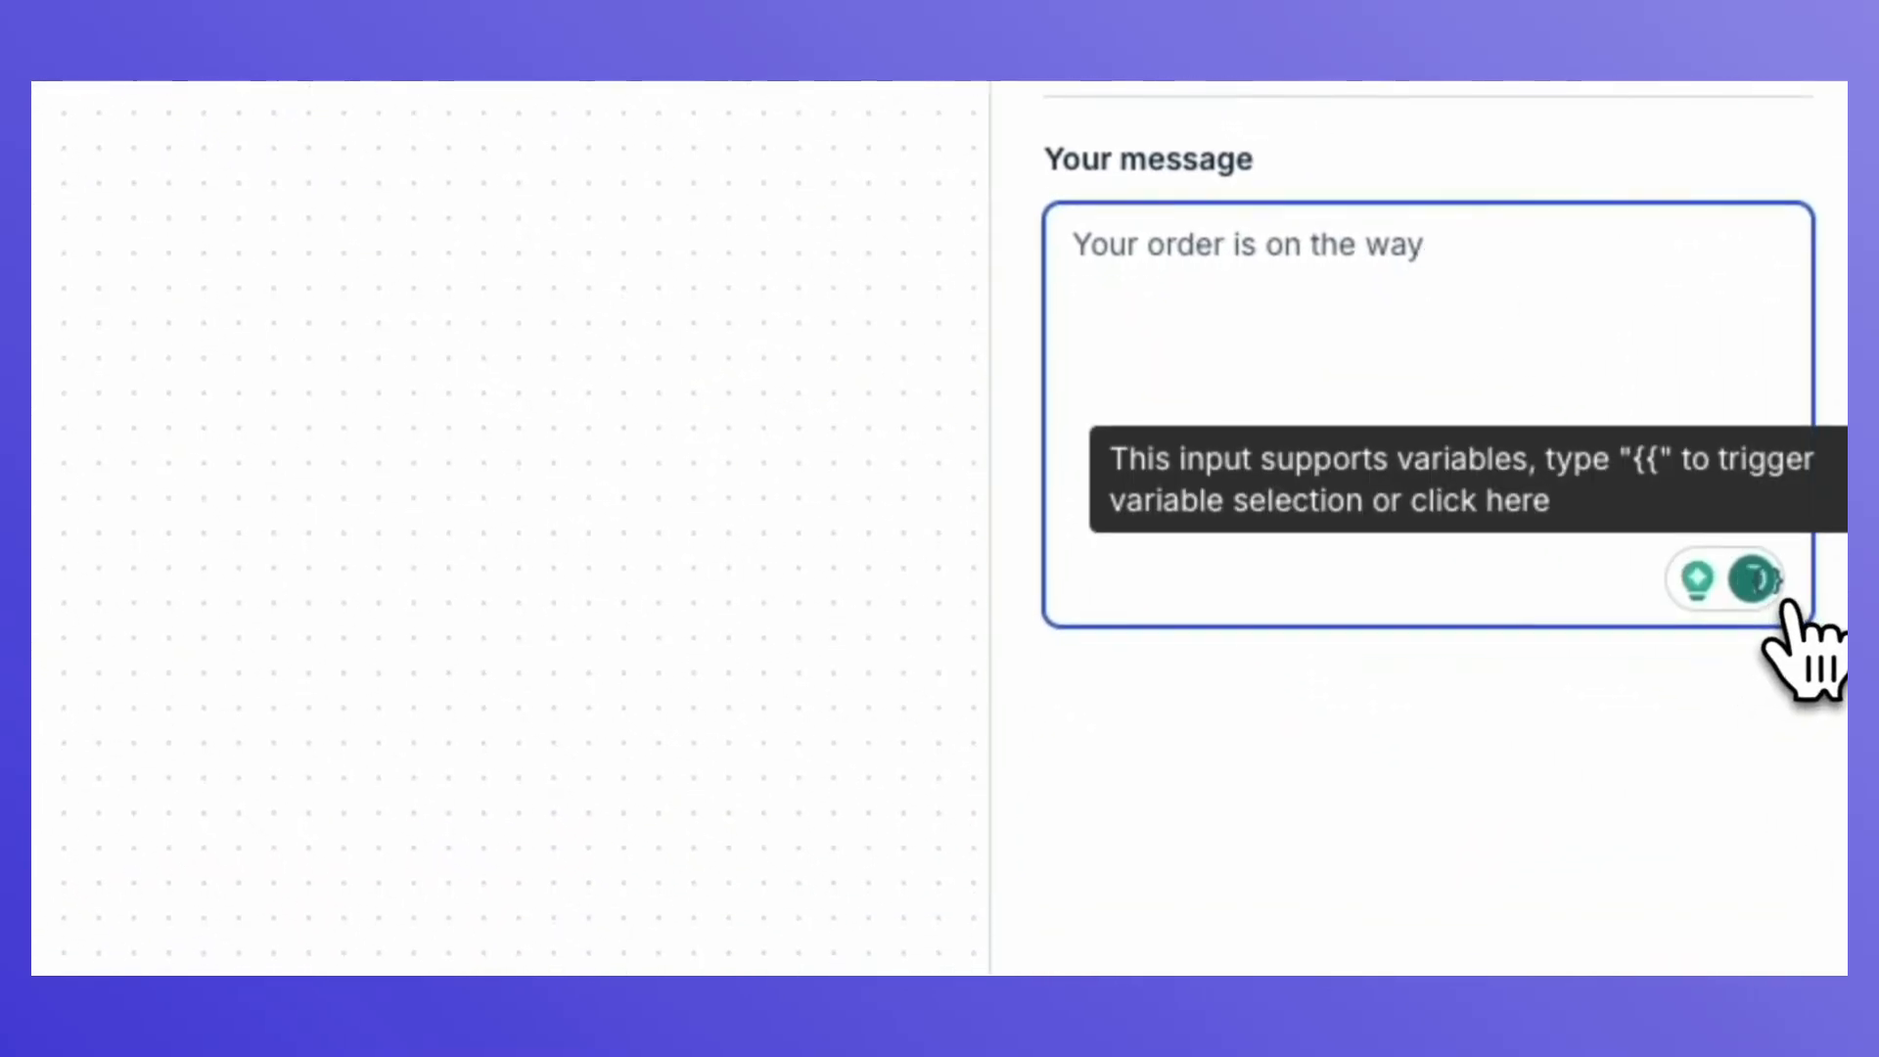
left_click(1781, 599)
left_click(1248, 744)
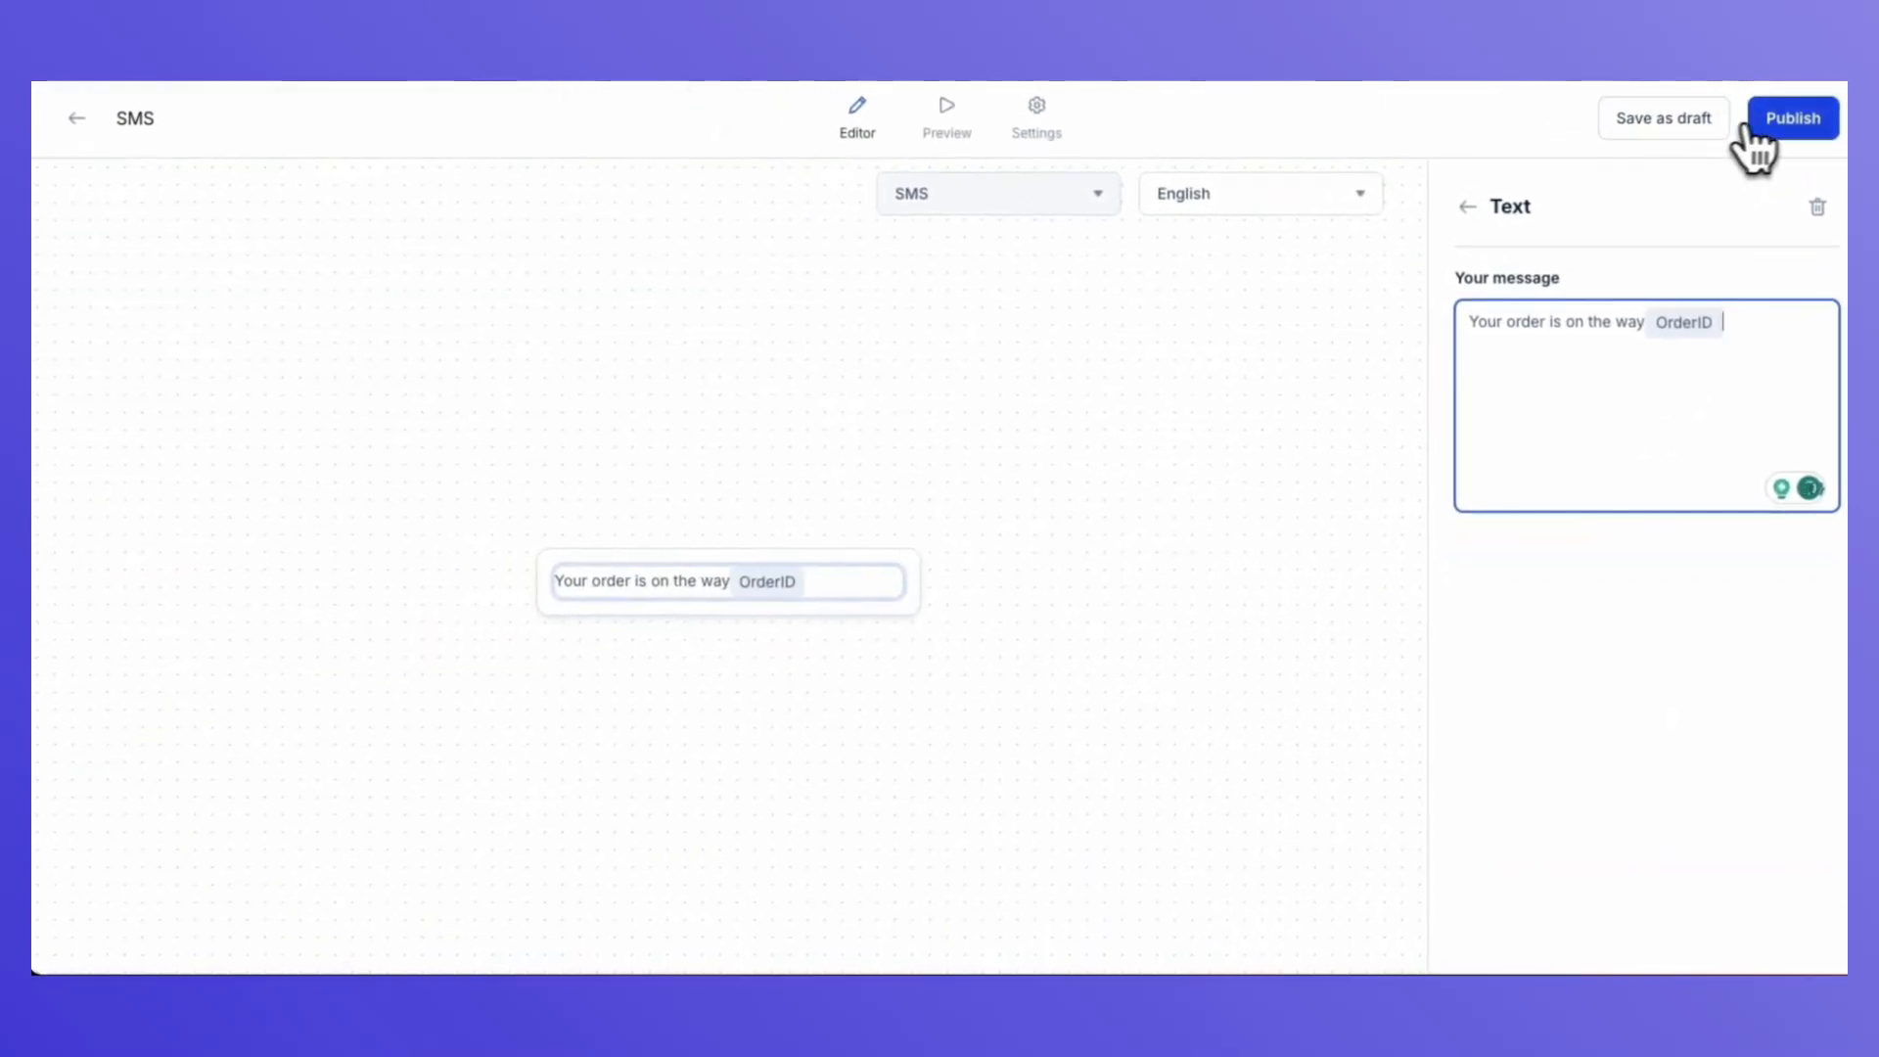
left_click(1799, 125)
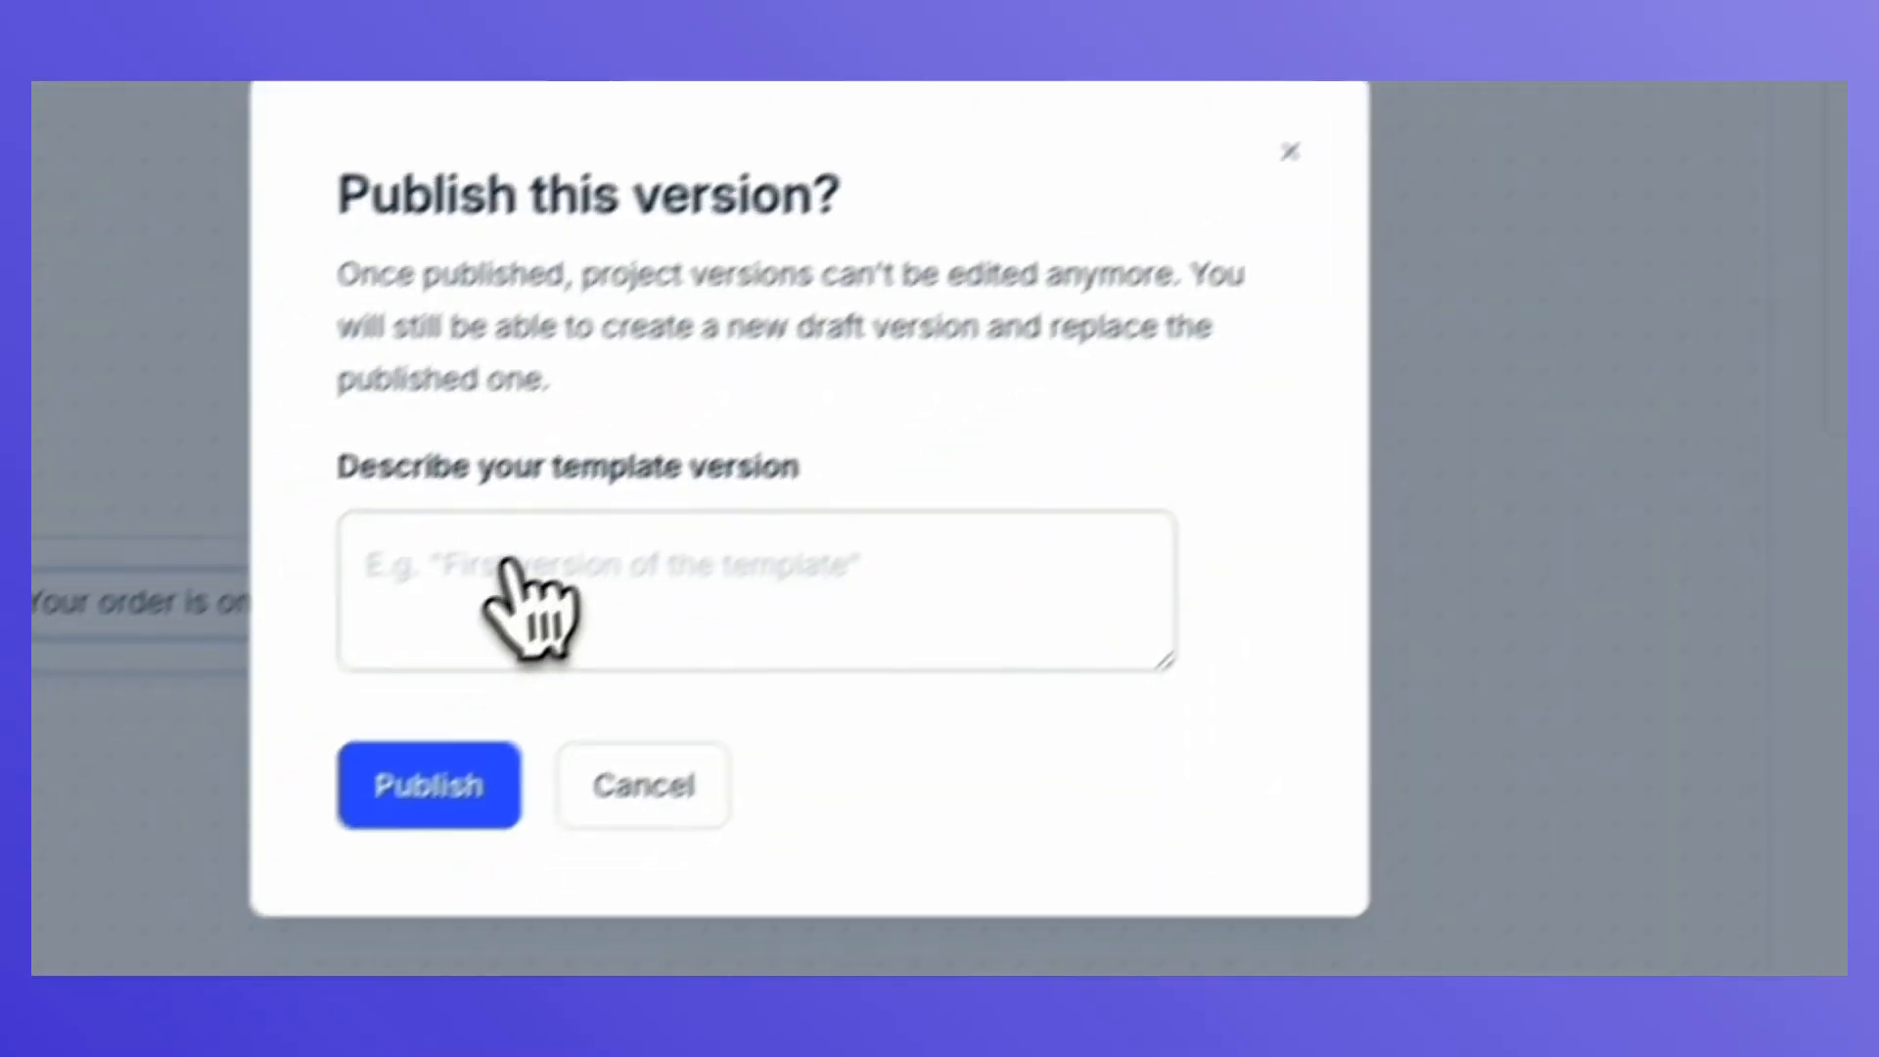
left_click(428, 783)
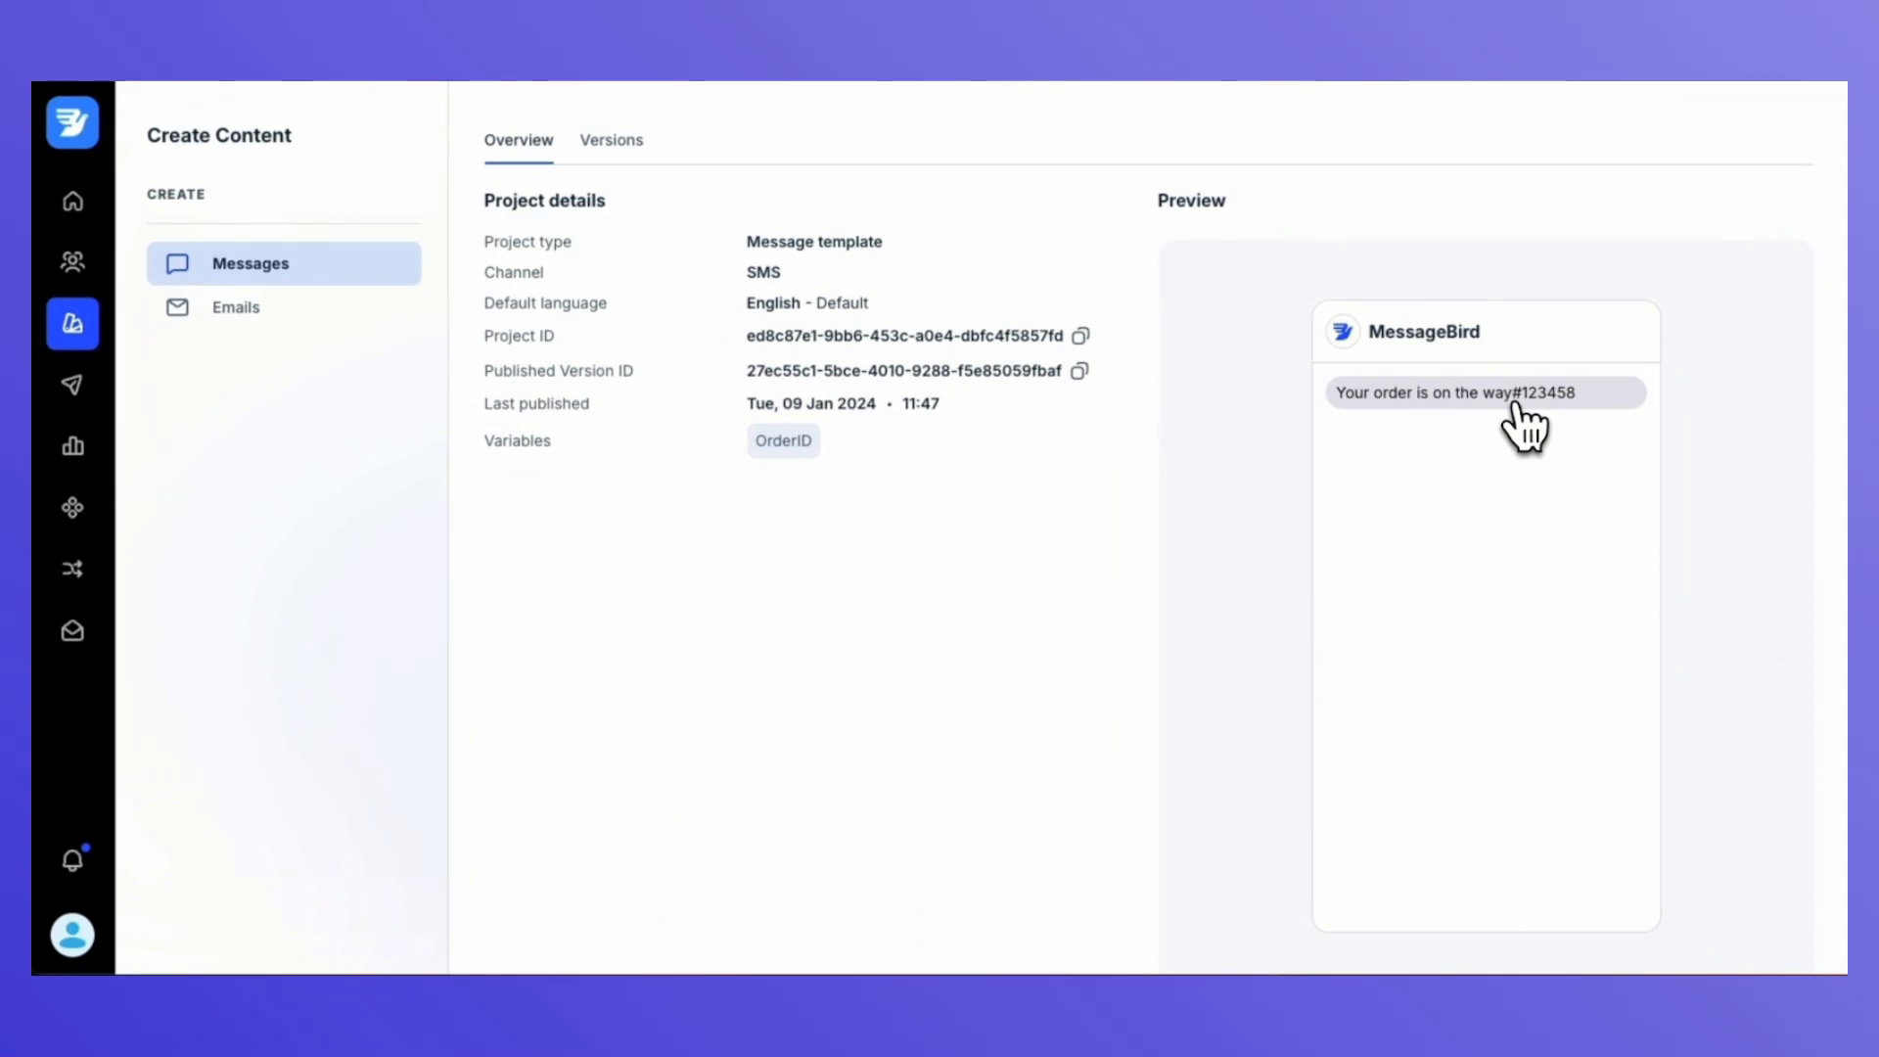
Create another message project for the SMS platform with the Image message type, named MMS, starting from scratch.
left_click(286, 266)
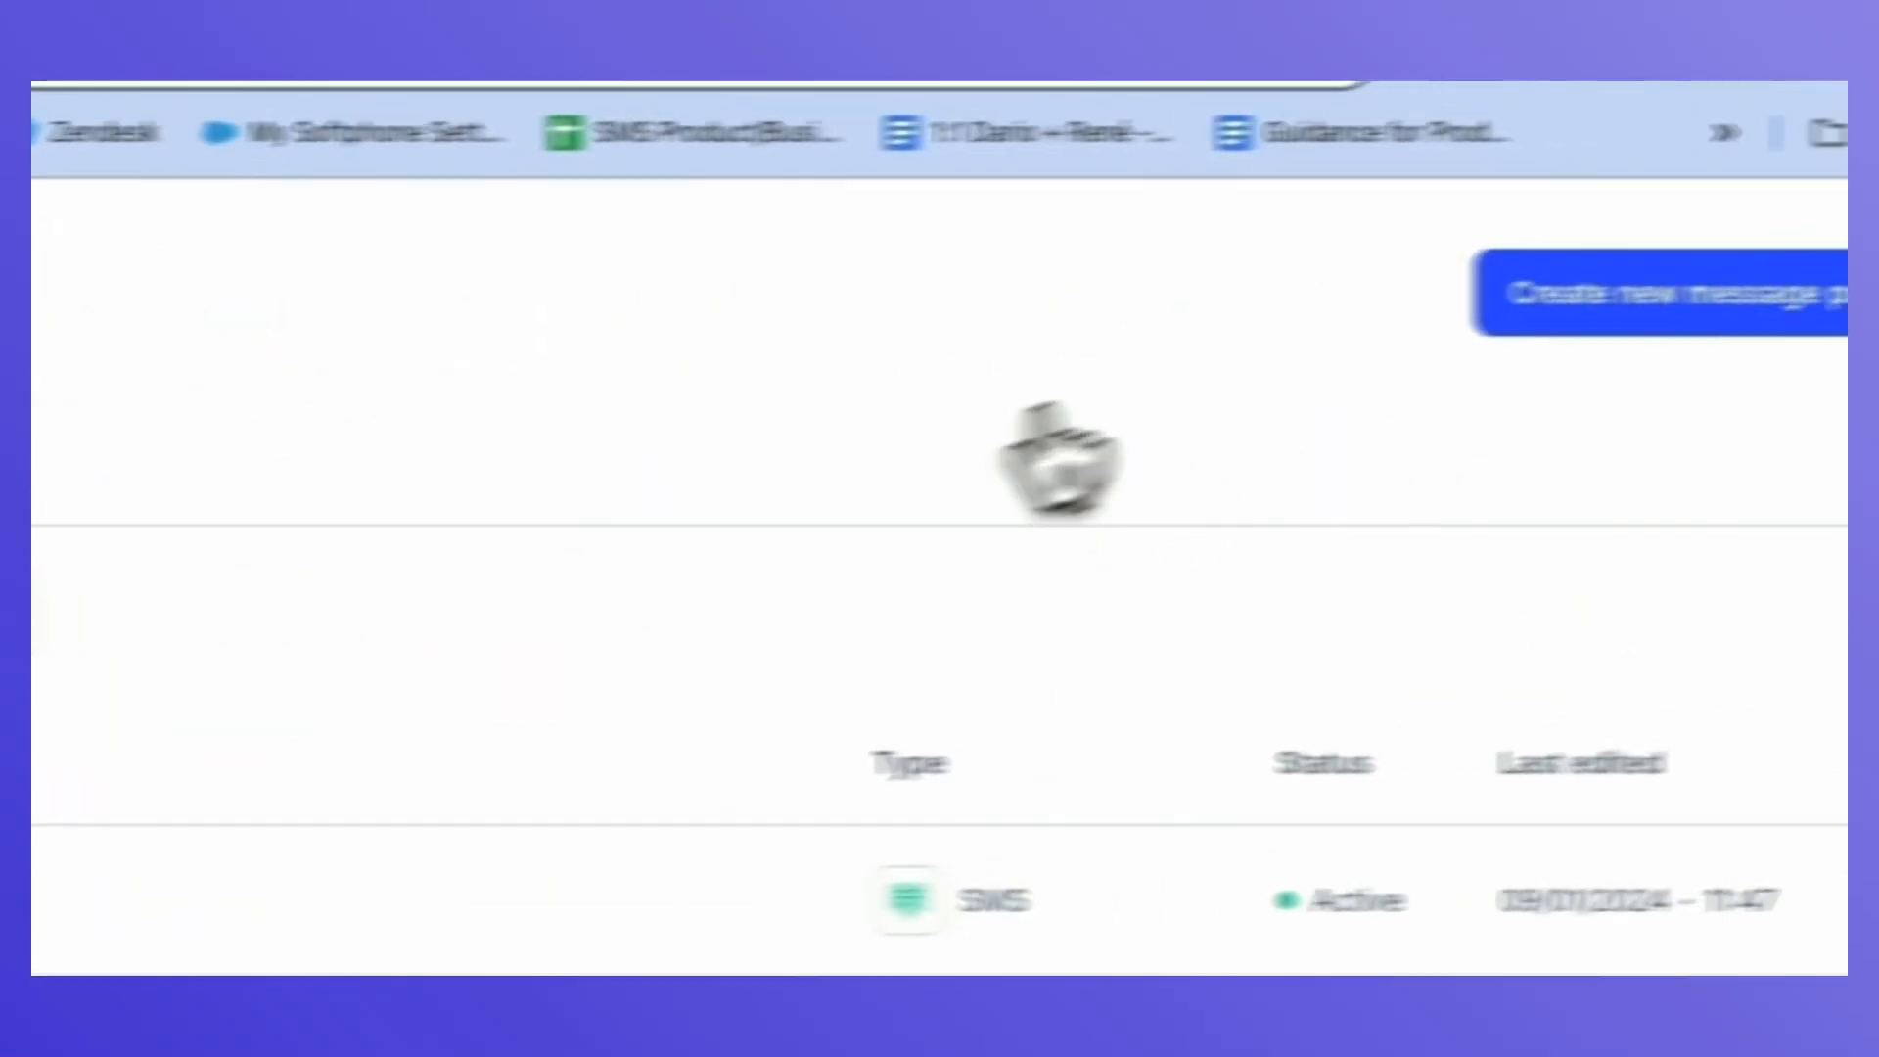
left_click(1519, 306)
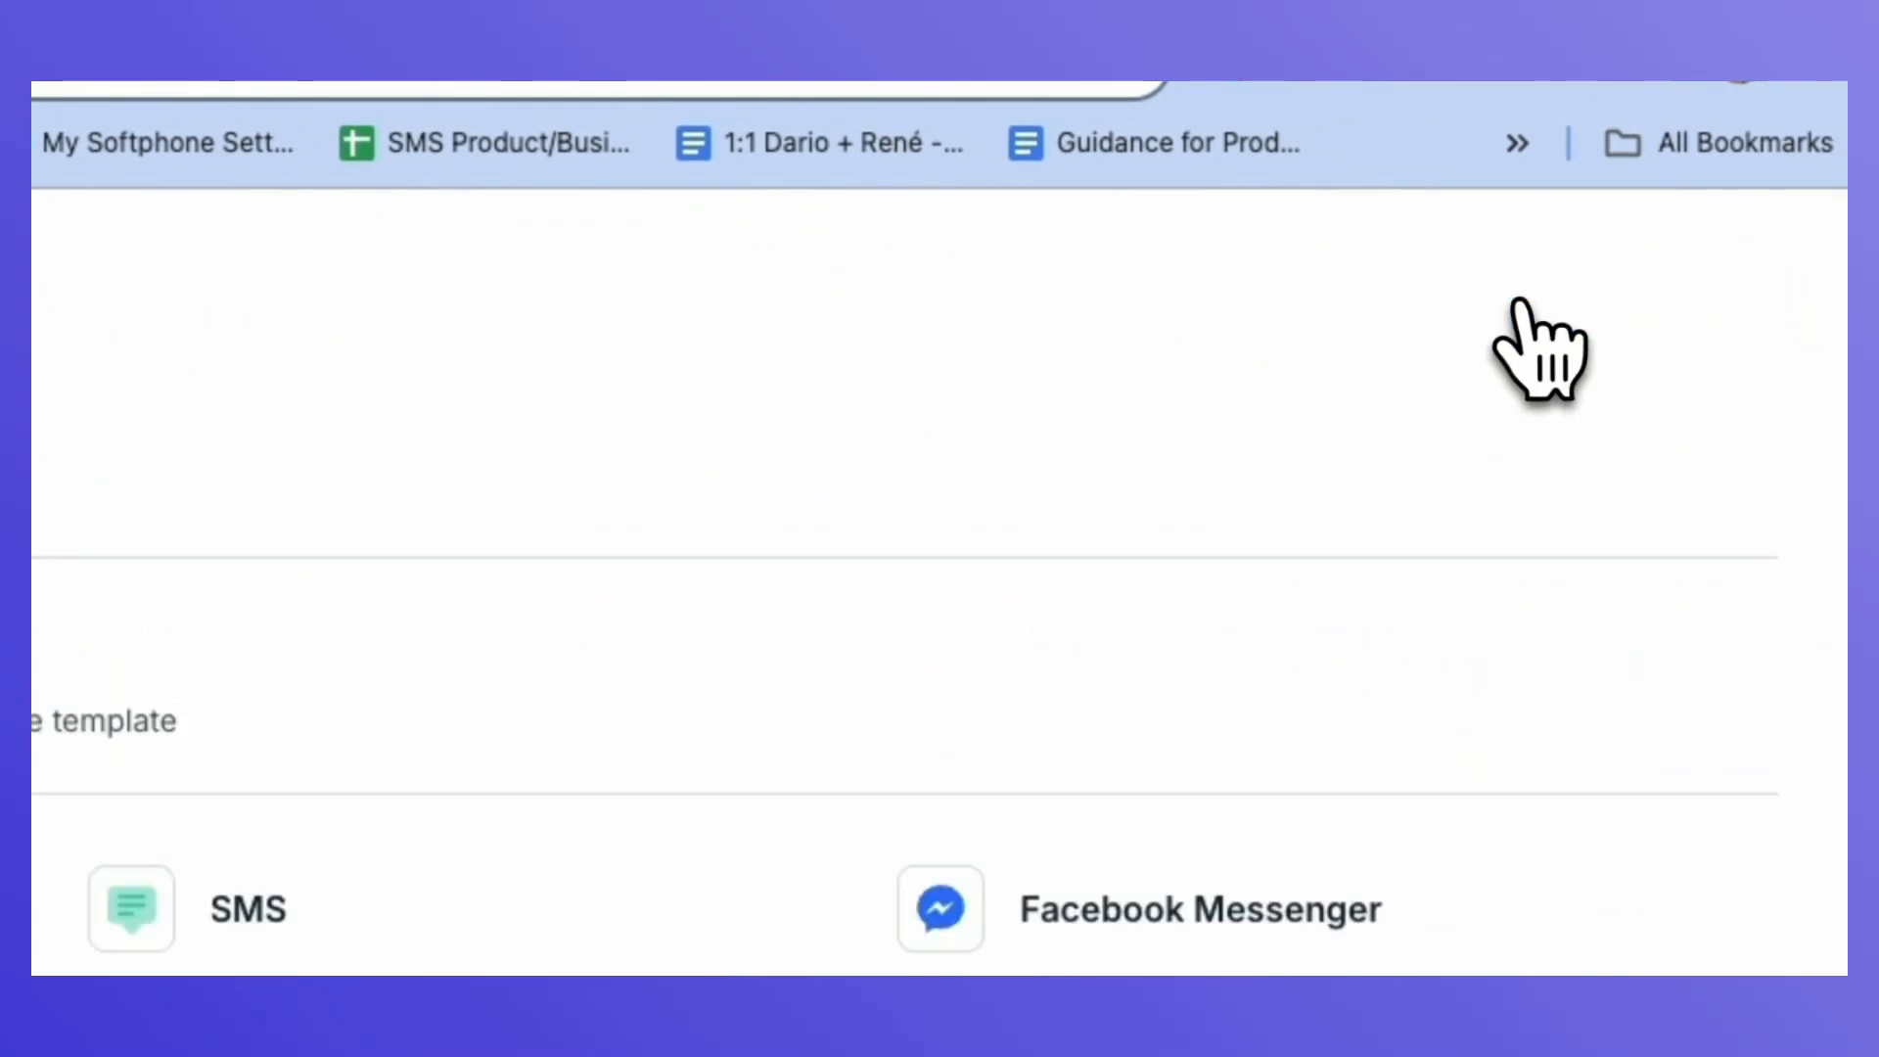
left_click(247, 925)
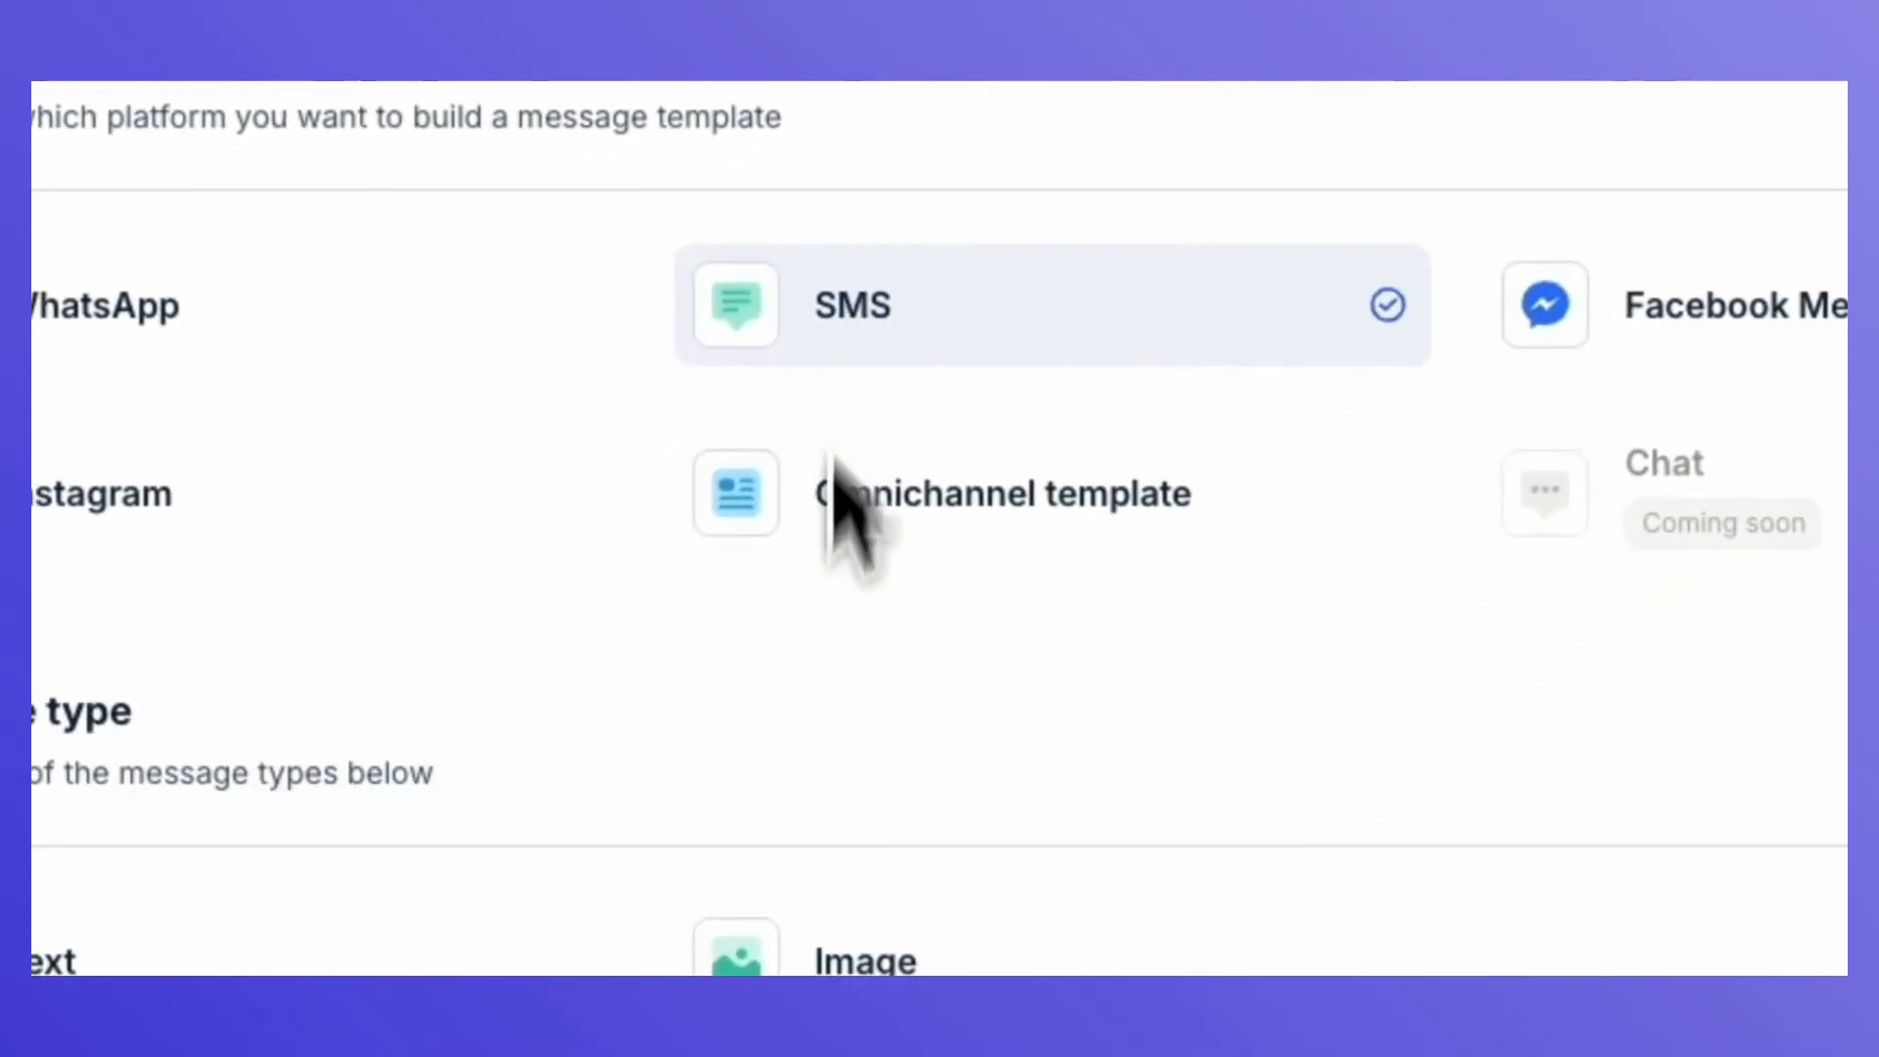
left_click(809, 964)
scroll(809, 964, "down", 7)
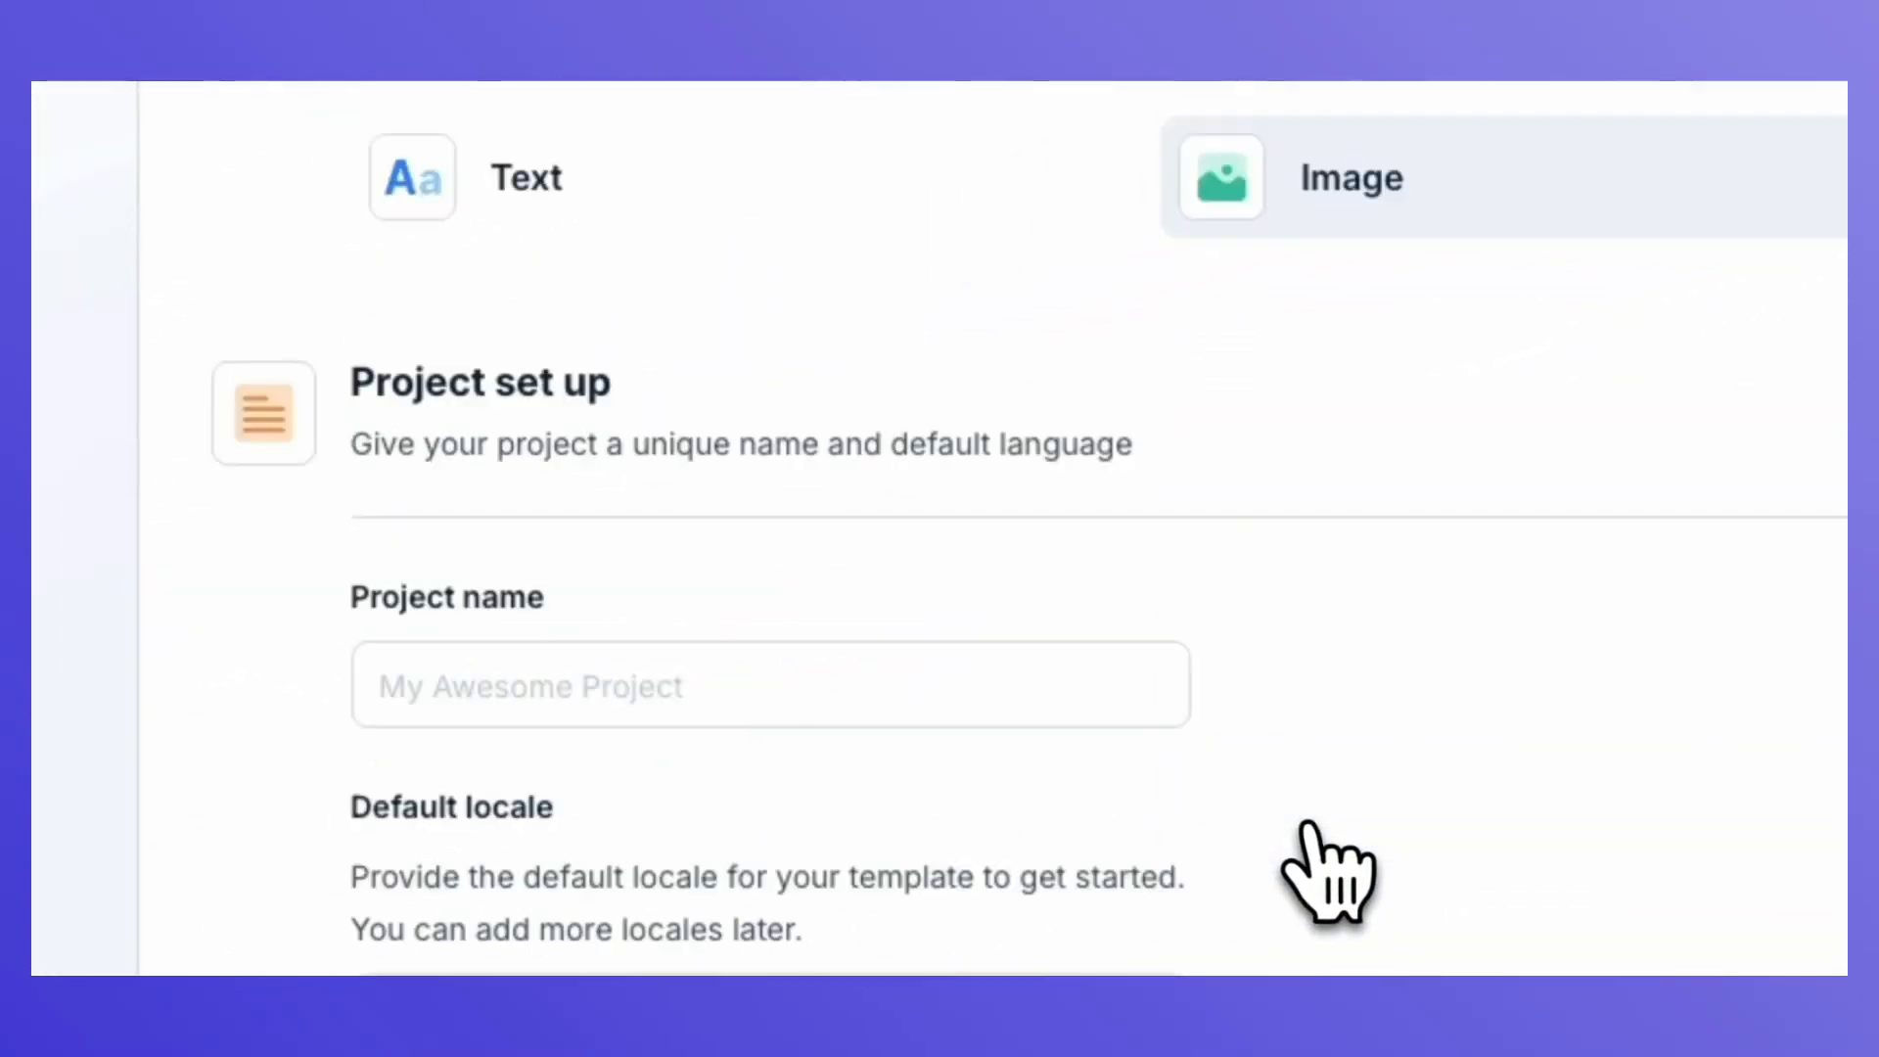
left_click(894, 117)
type("MMS")
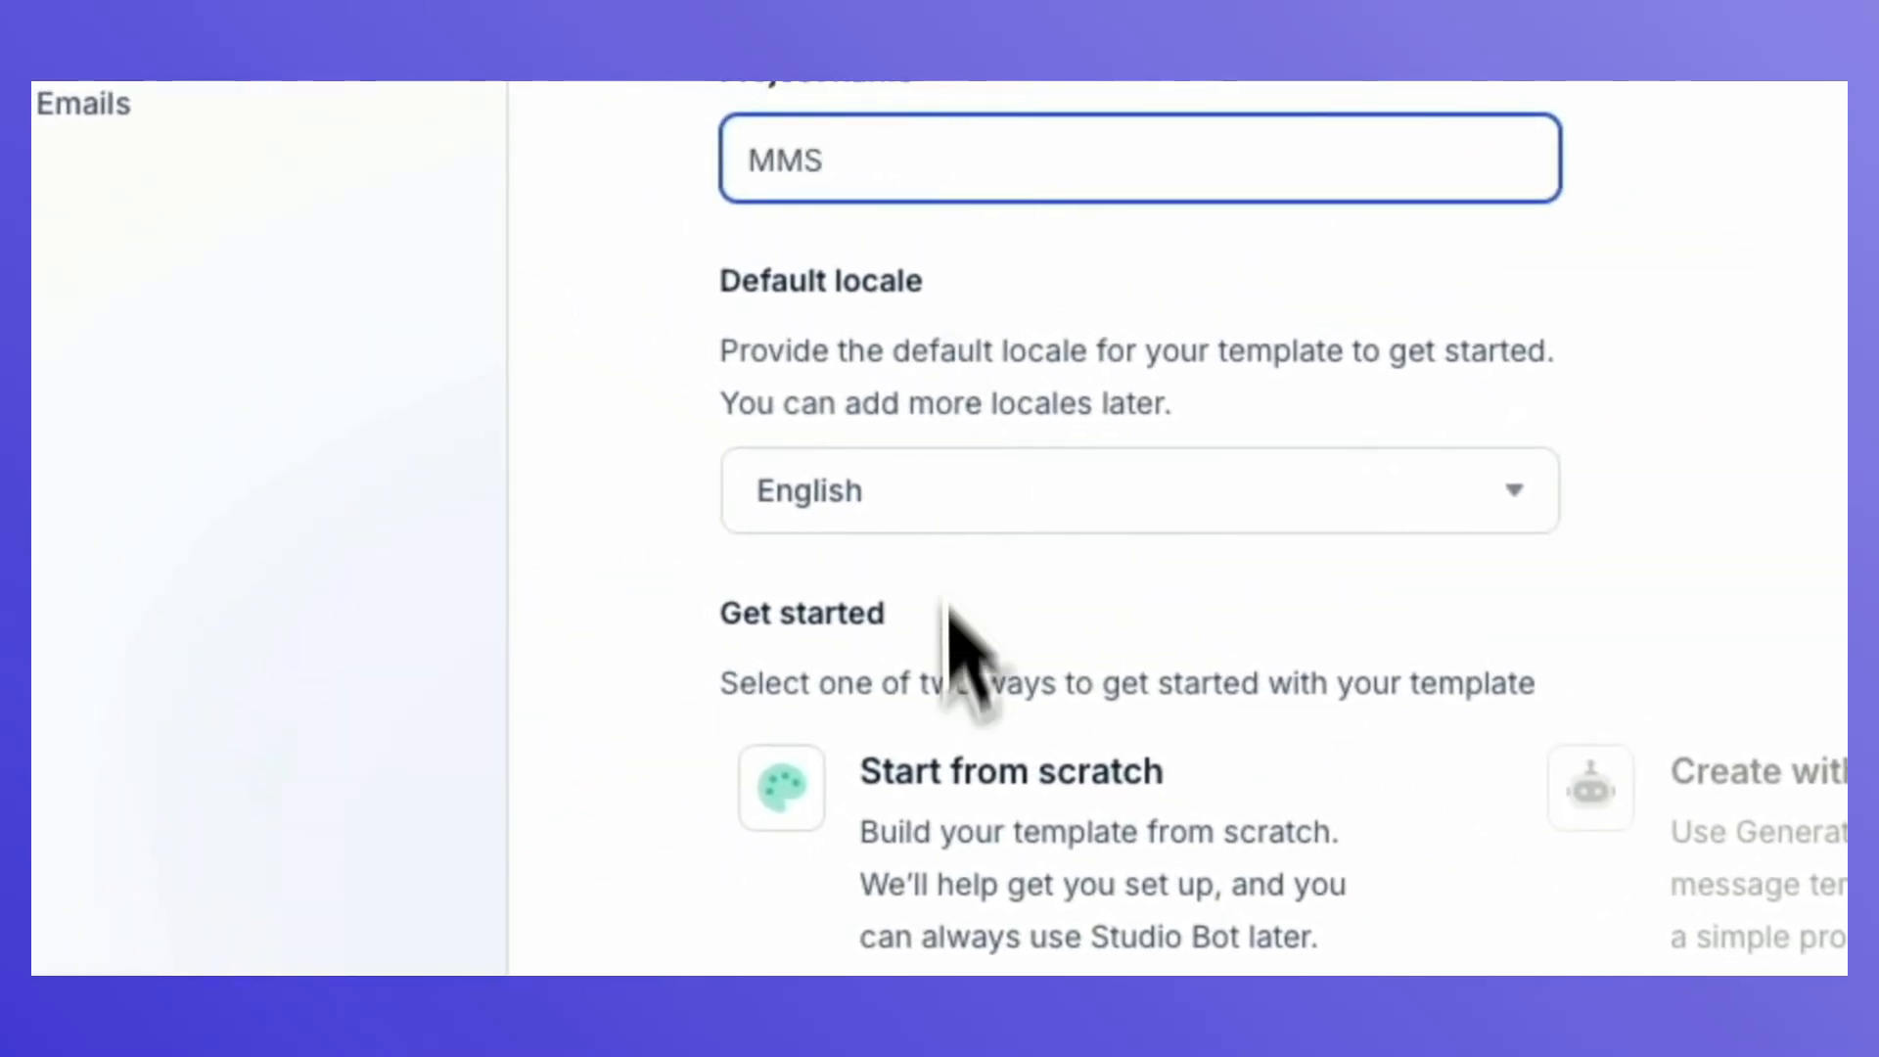
left_click(1008, 851)
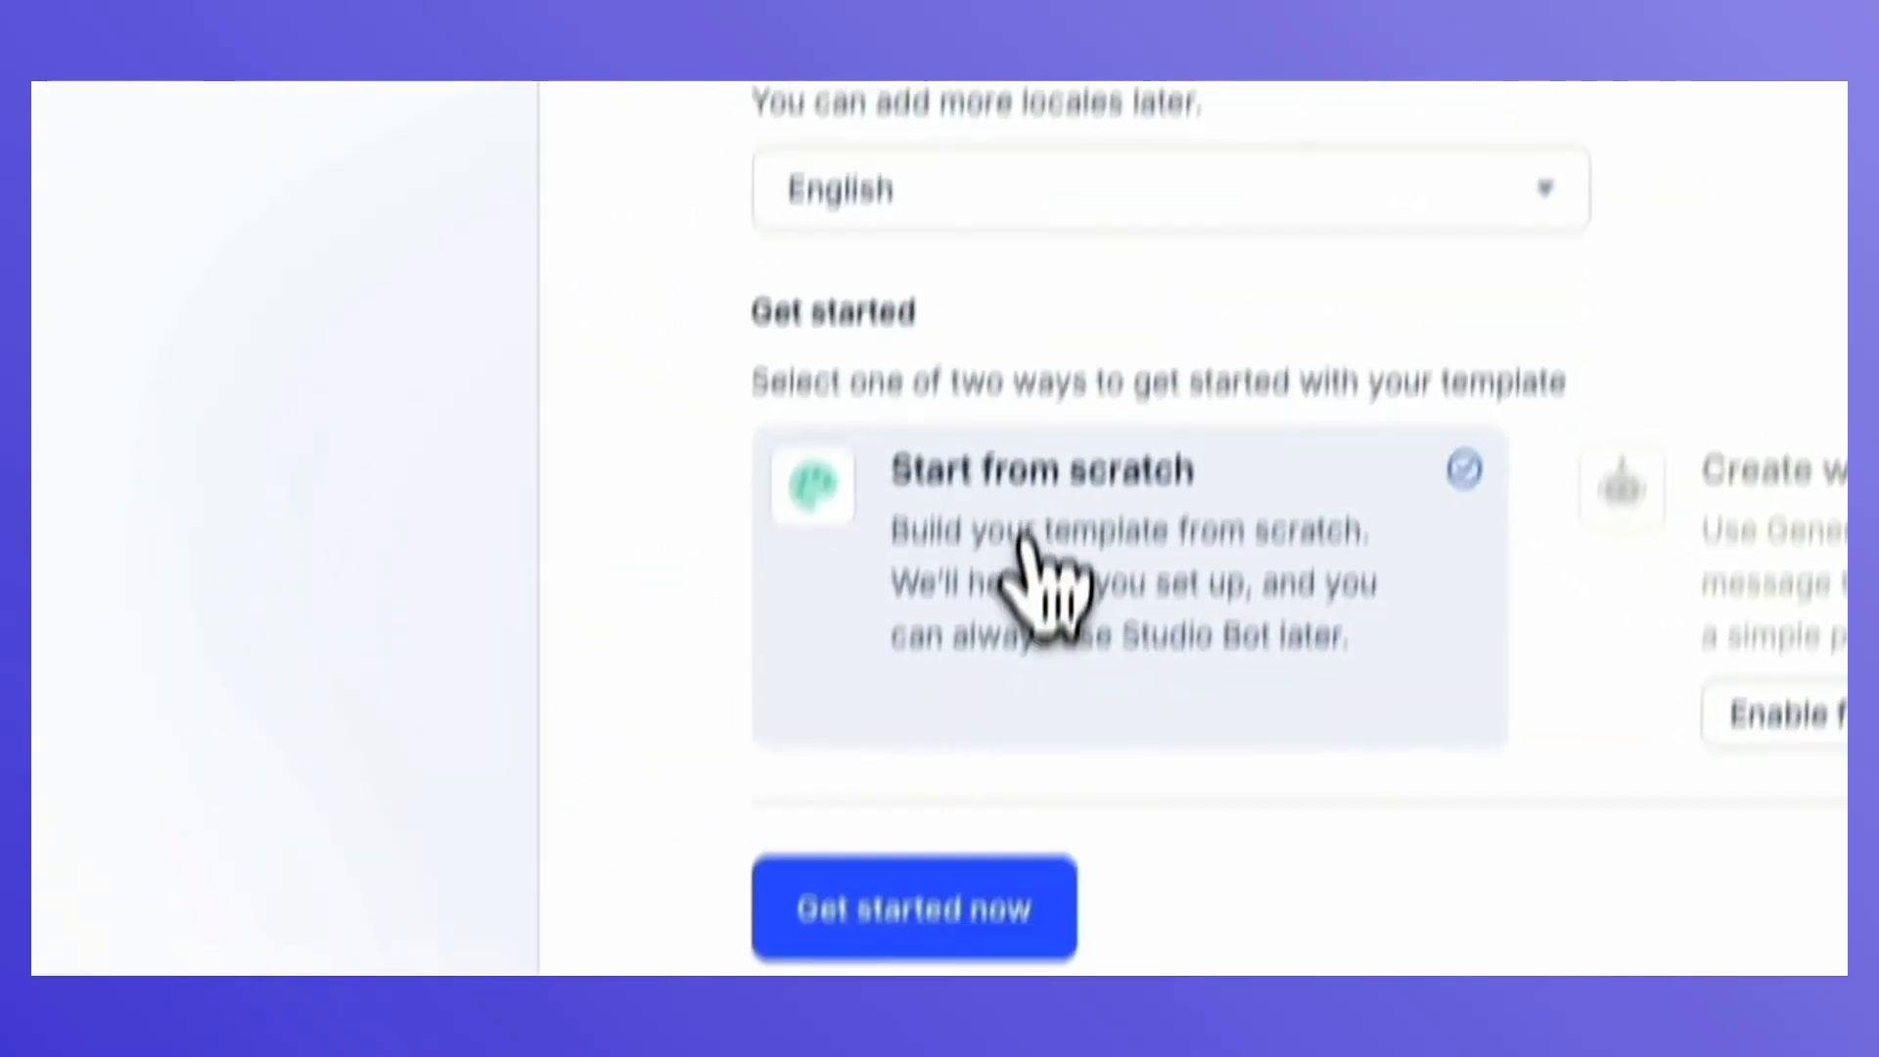
left_click(910, 761)
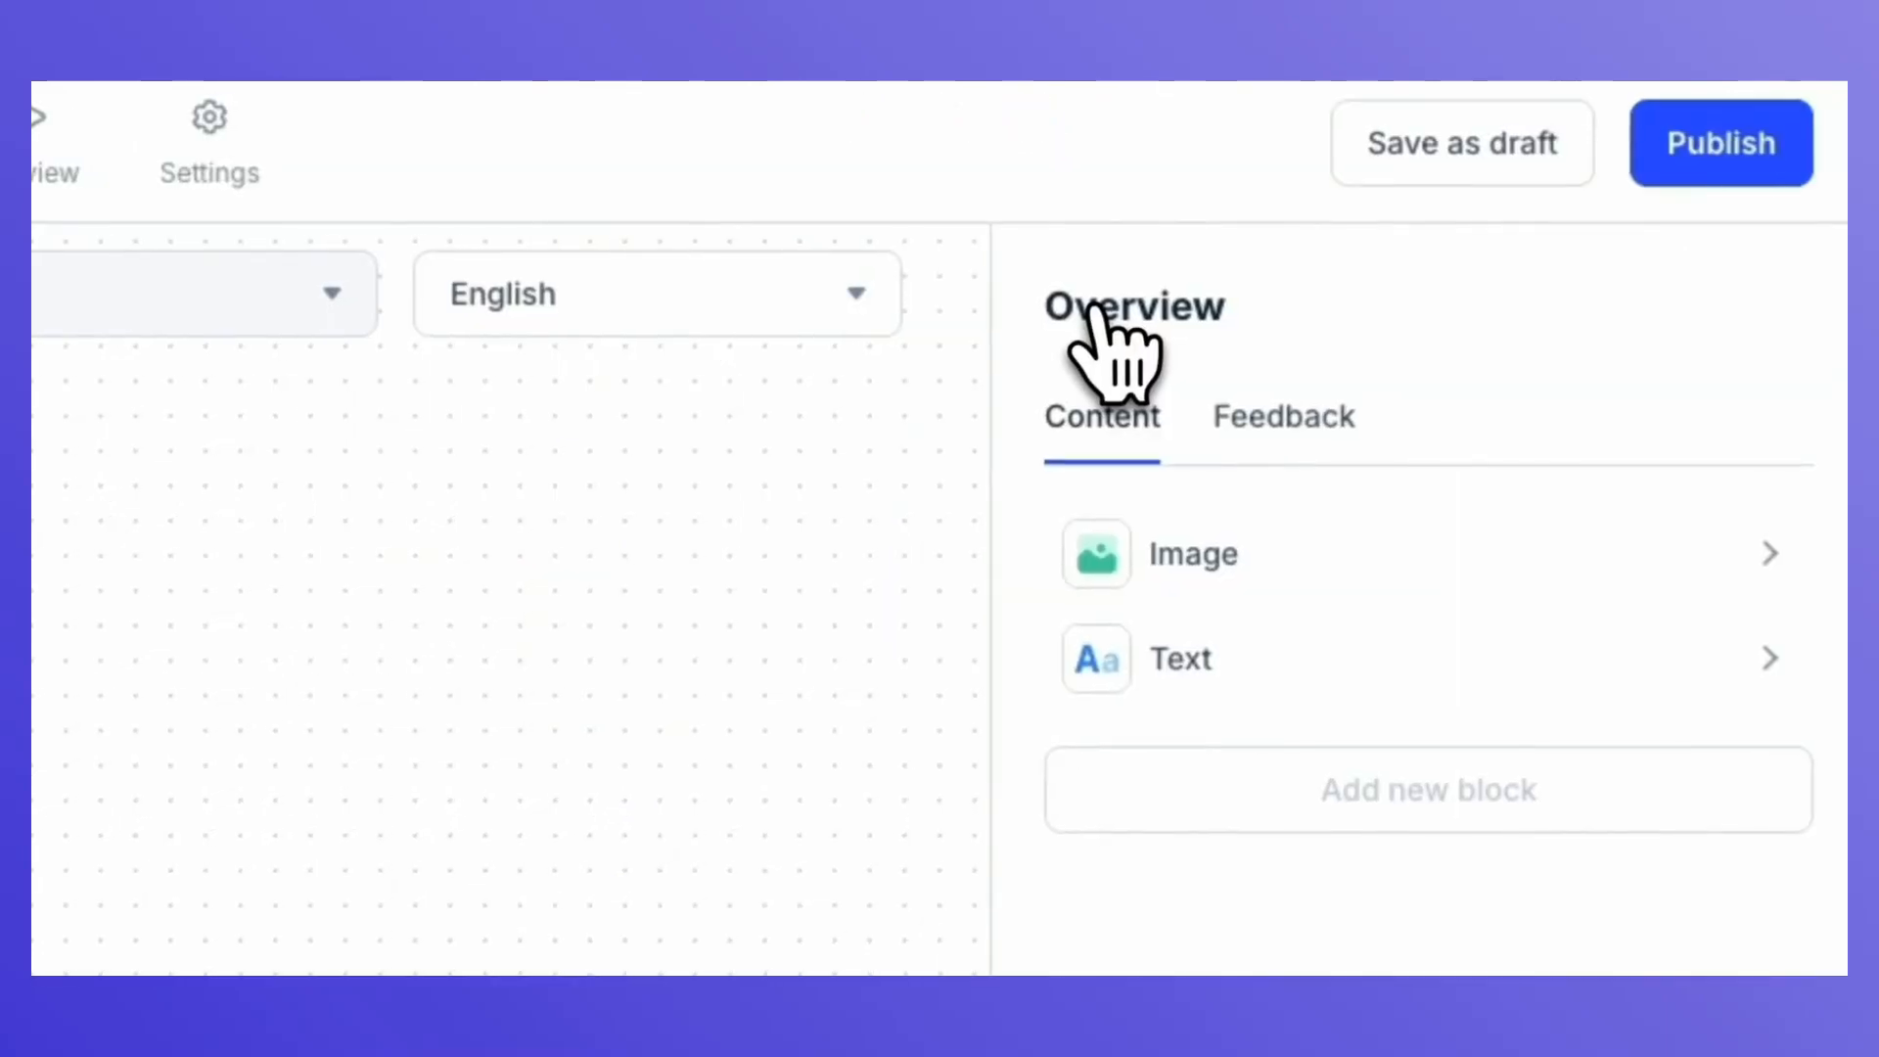
Review the MMS template's image and text blocks and publish it without a version description.
left_click(1720, 548)
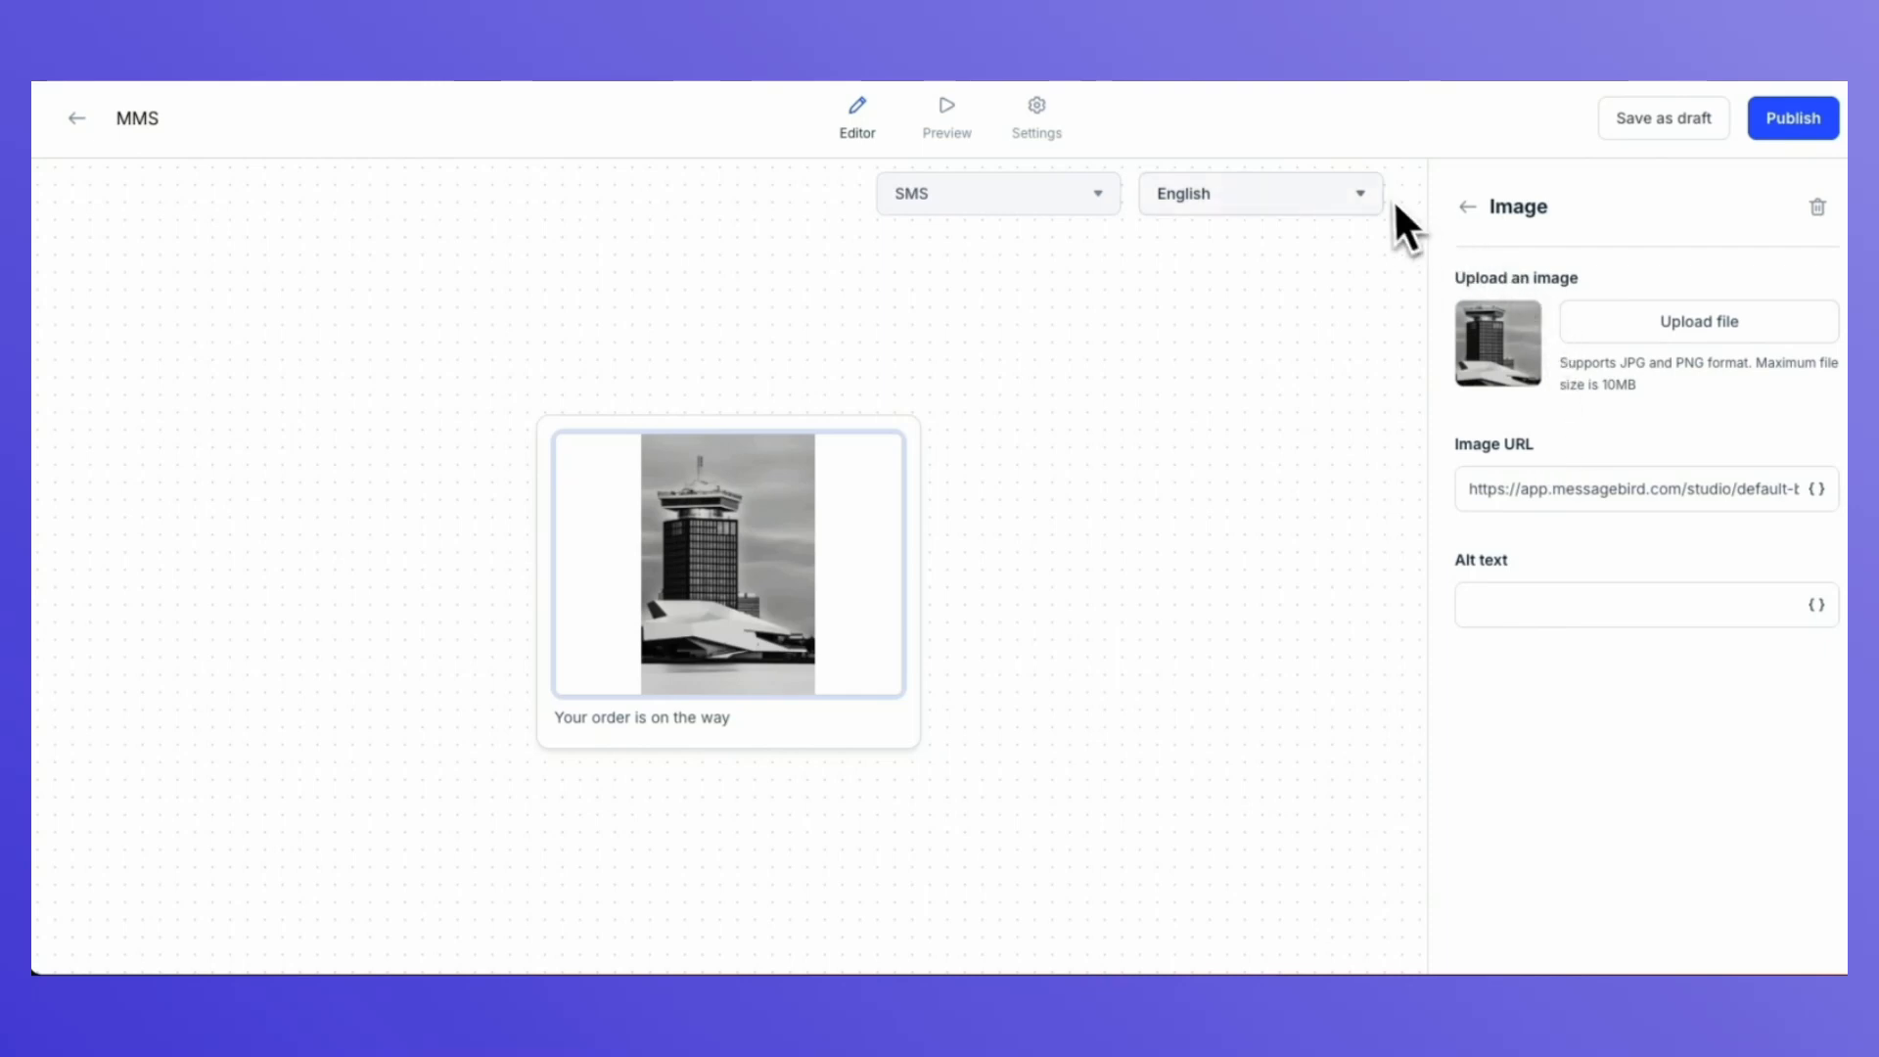
left_click(1467, 206)
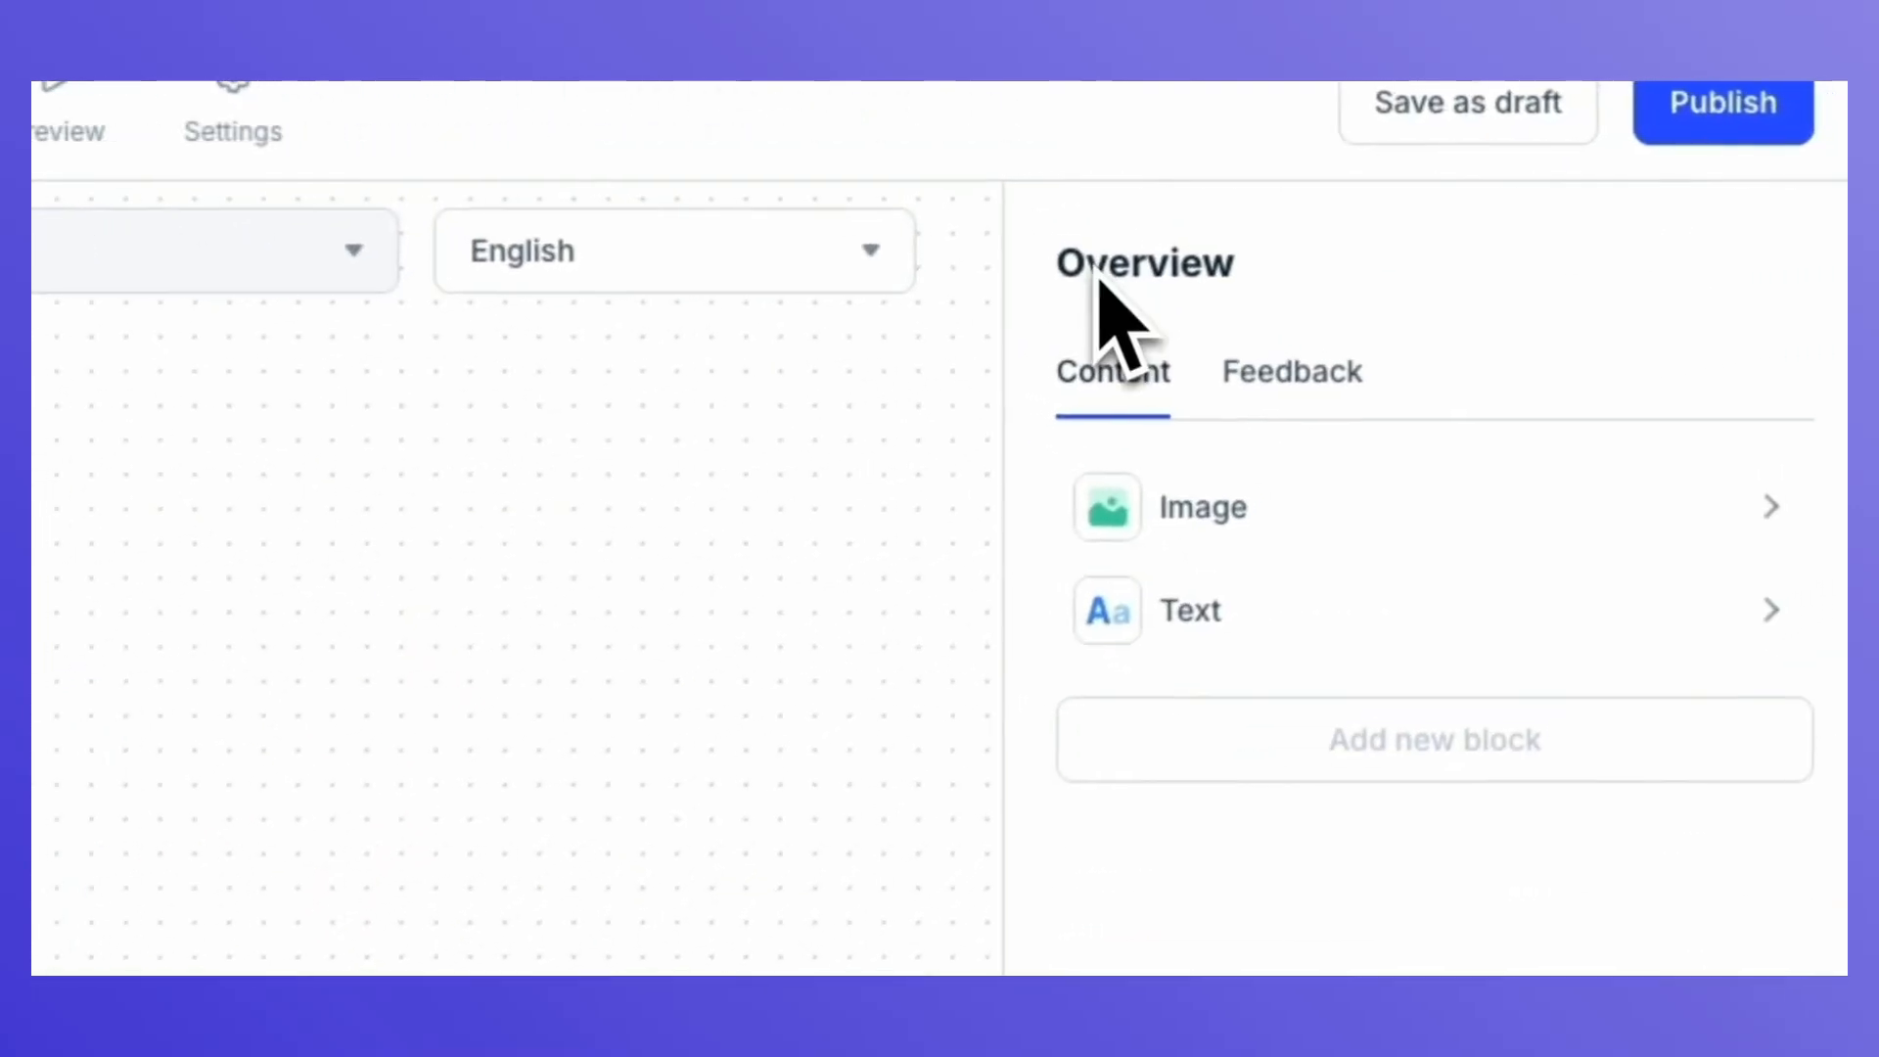
left_click(1200, 641)
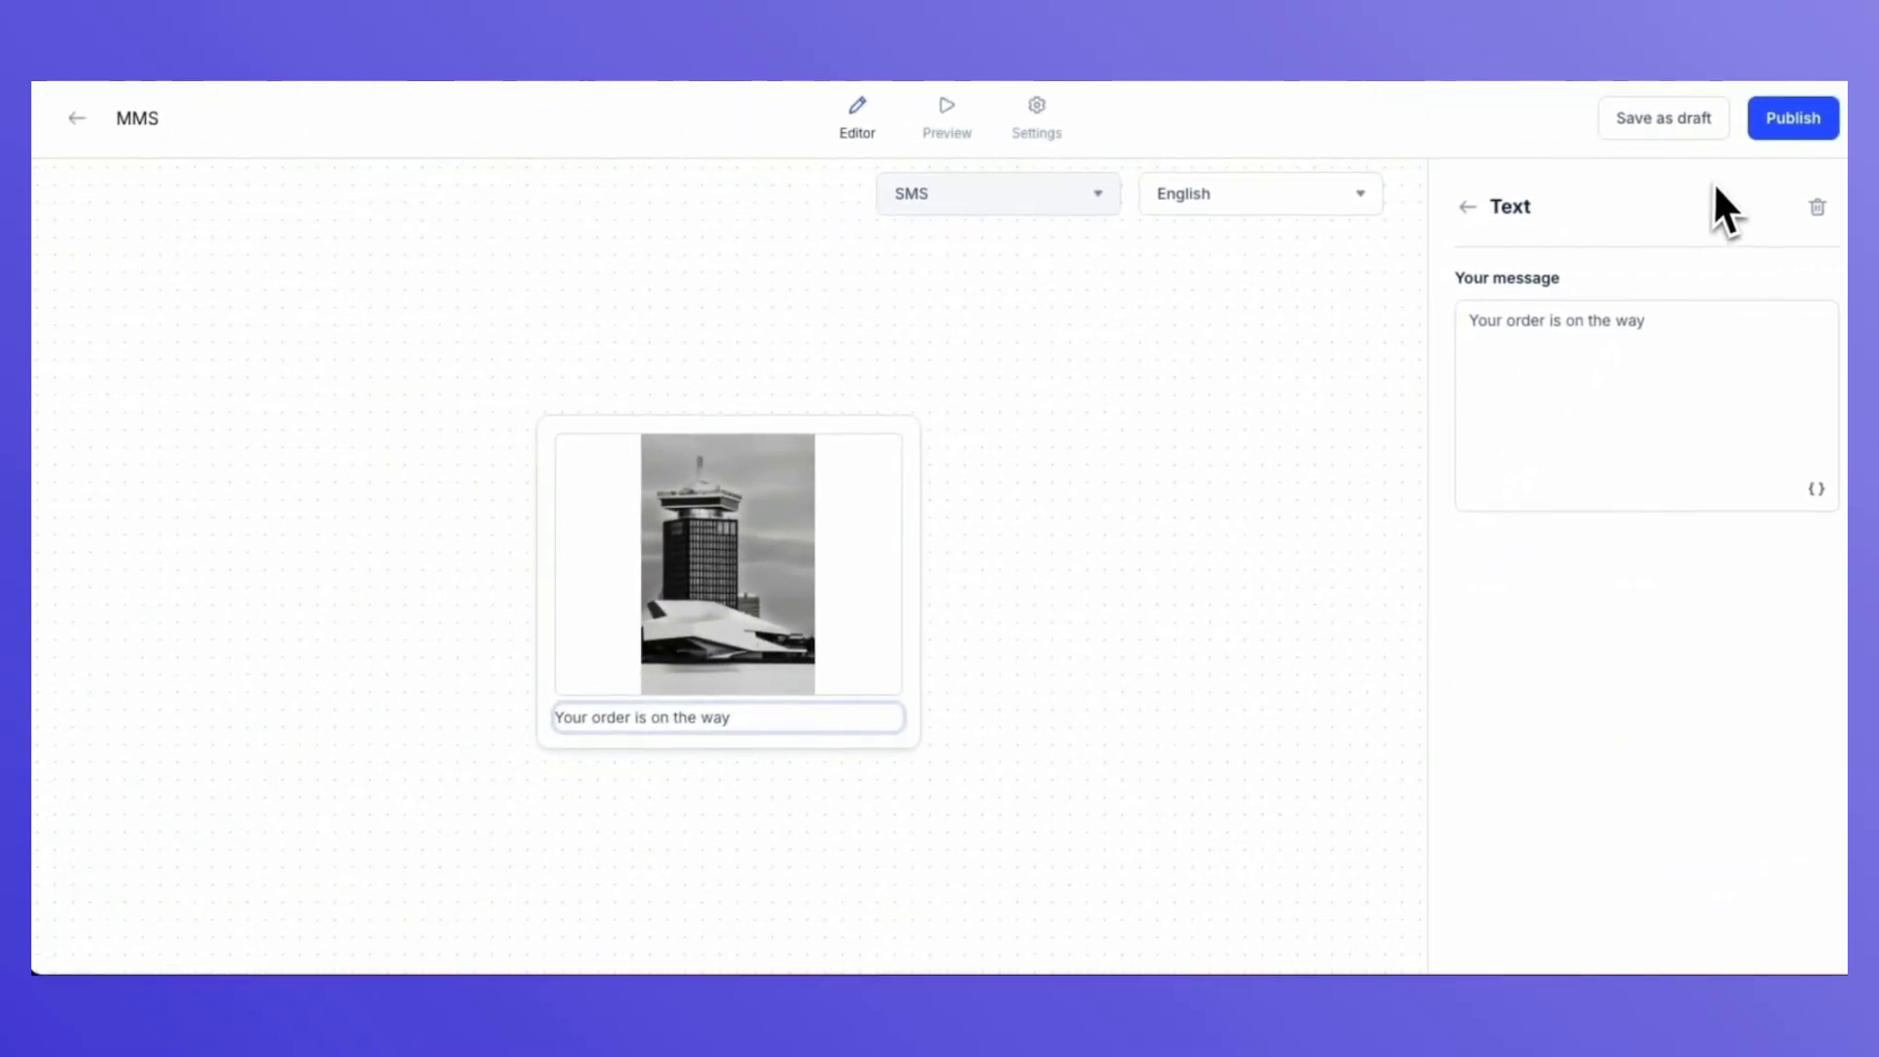
left_click(1789, 119)
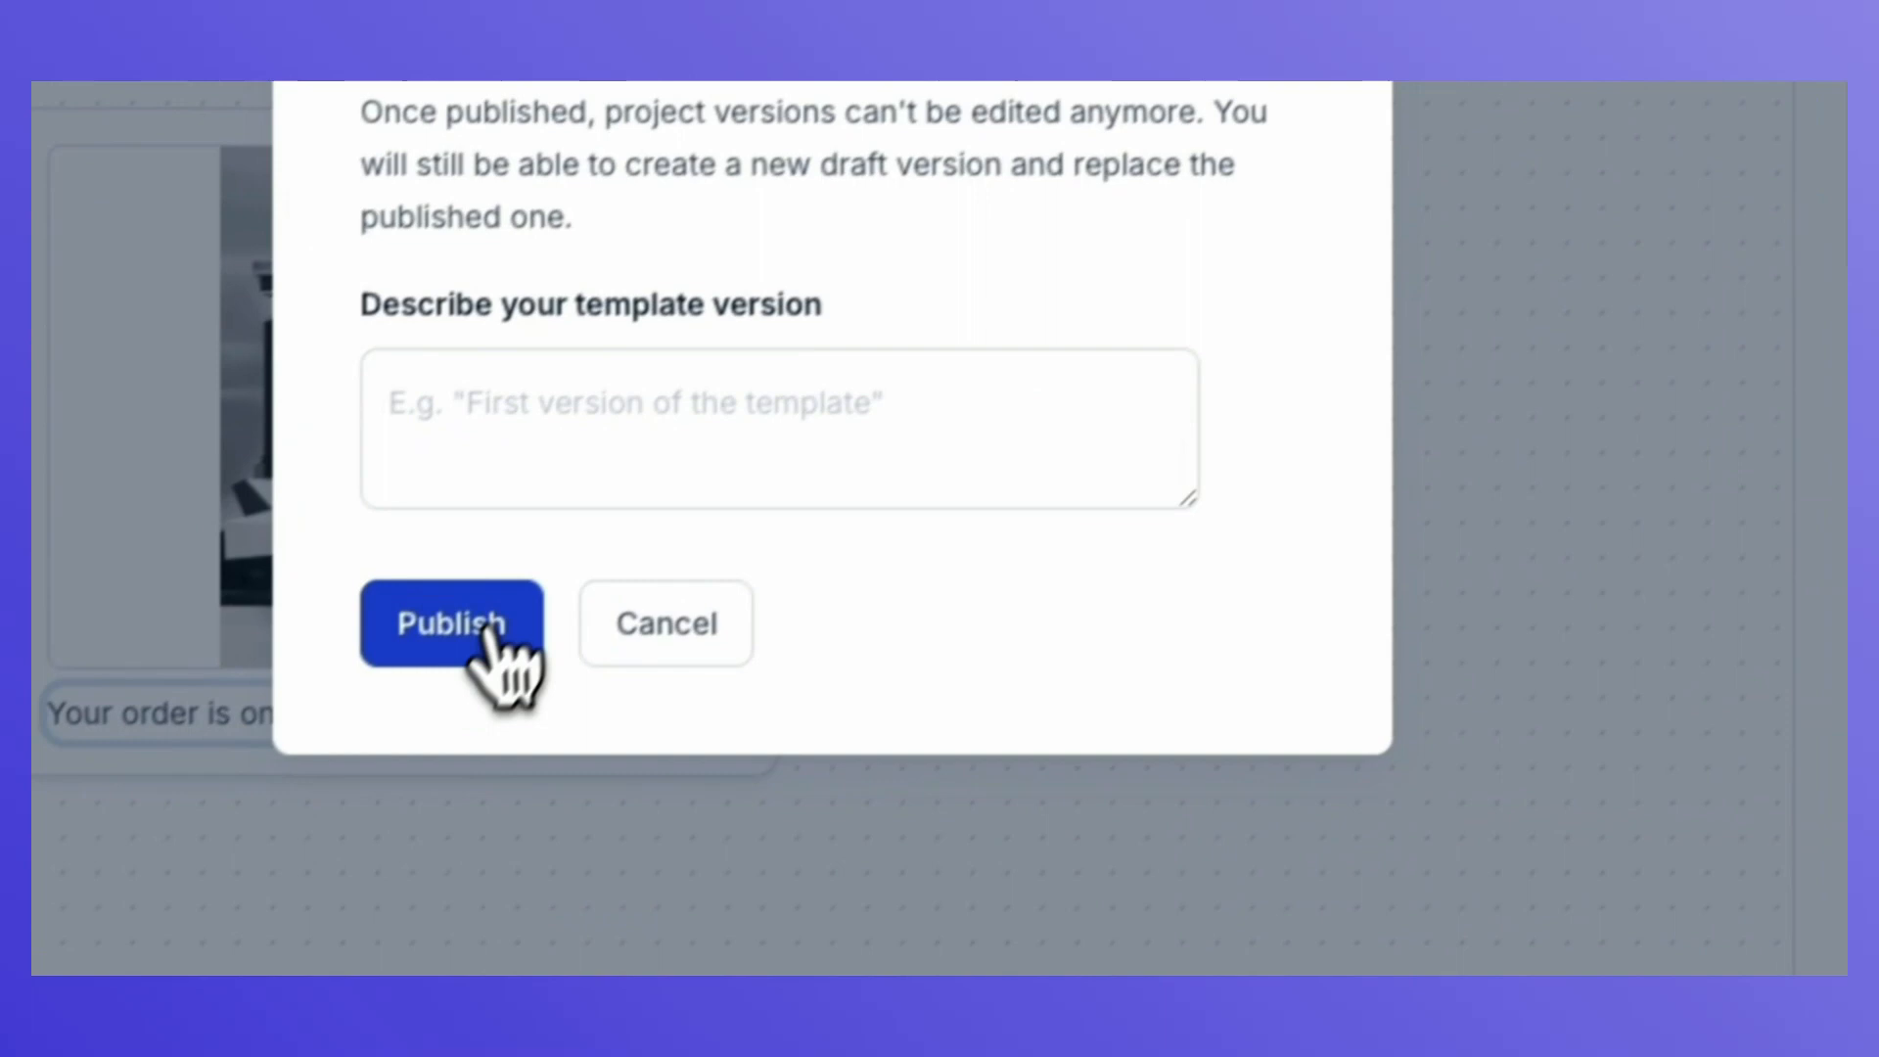
left_click(477, 612)
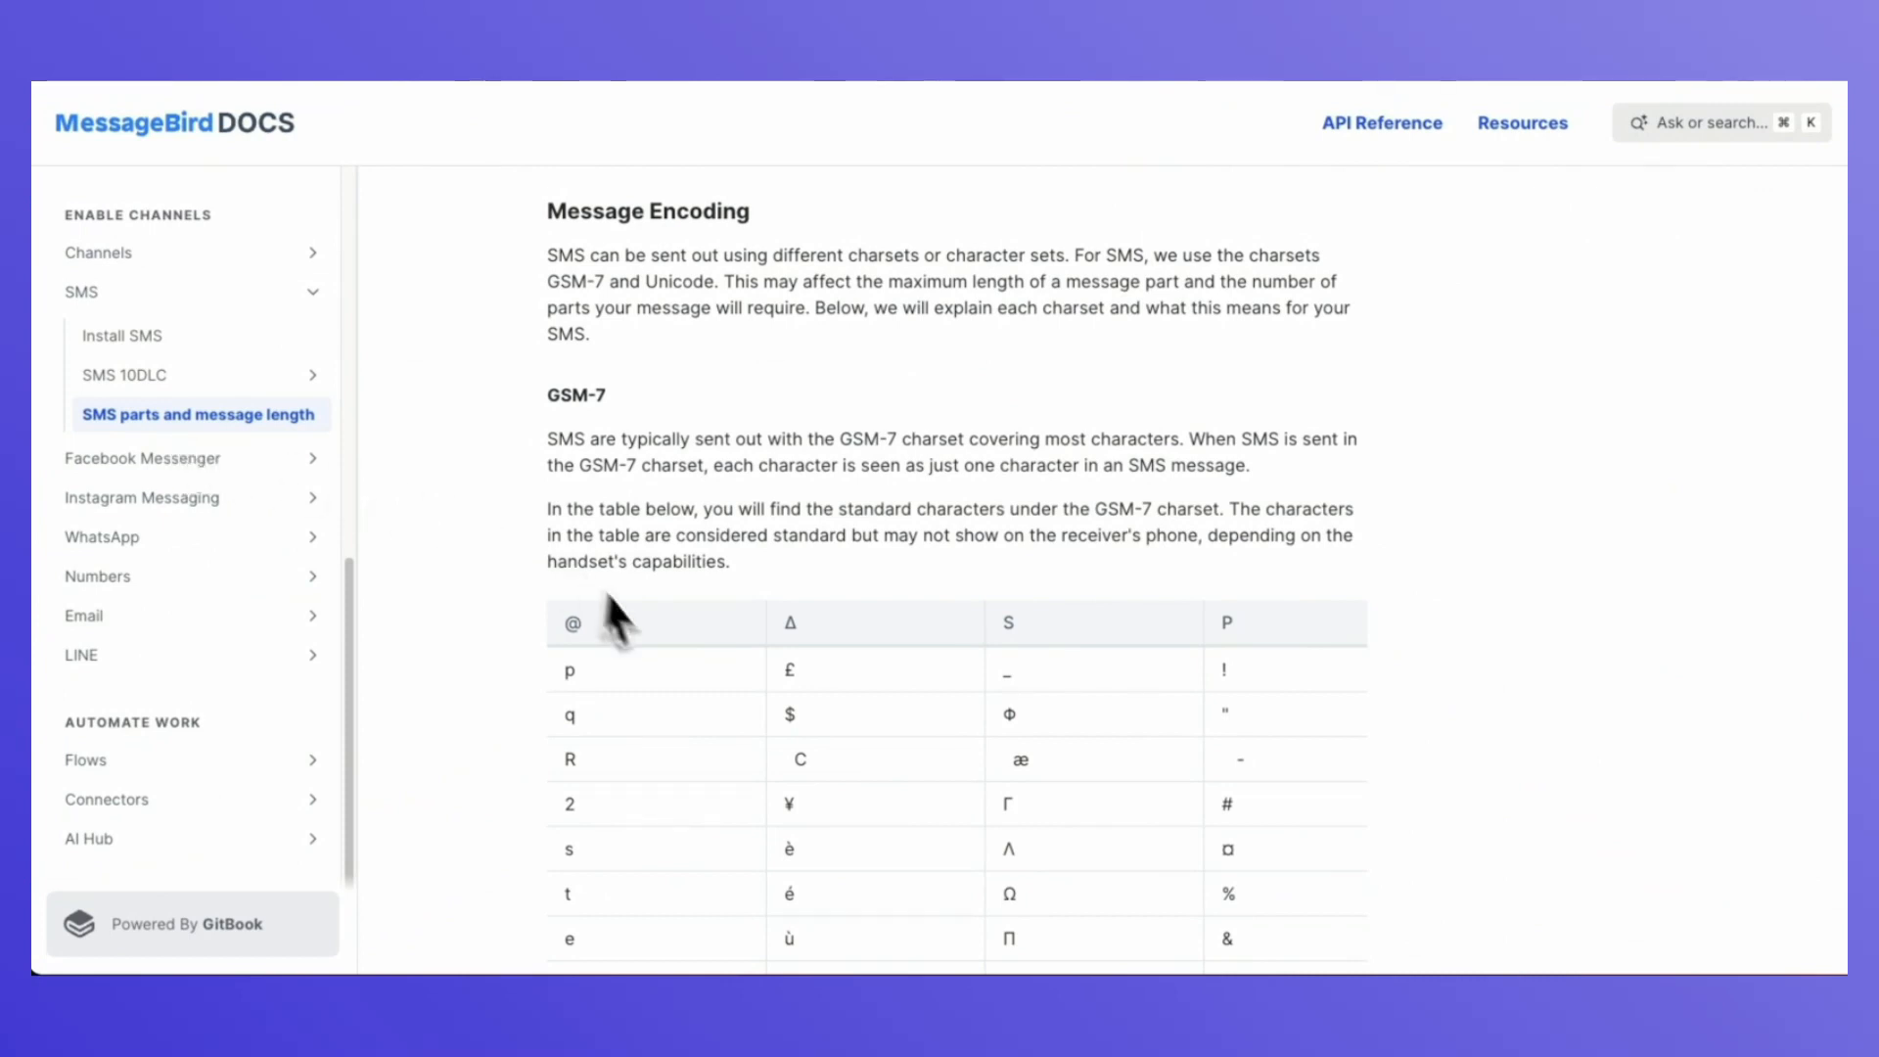
Read the GSM-7, Unicode and maximum number of parts sections in the MessageBird Docs article on SMS message length.
scroll(700, 704, "down", 2)
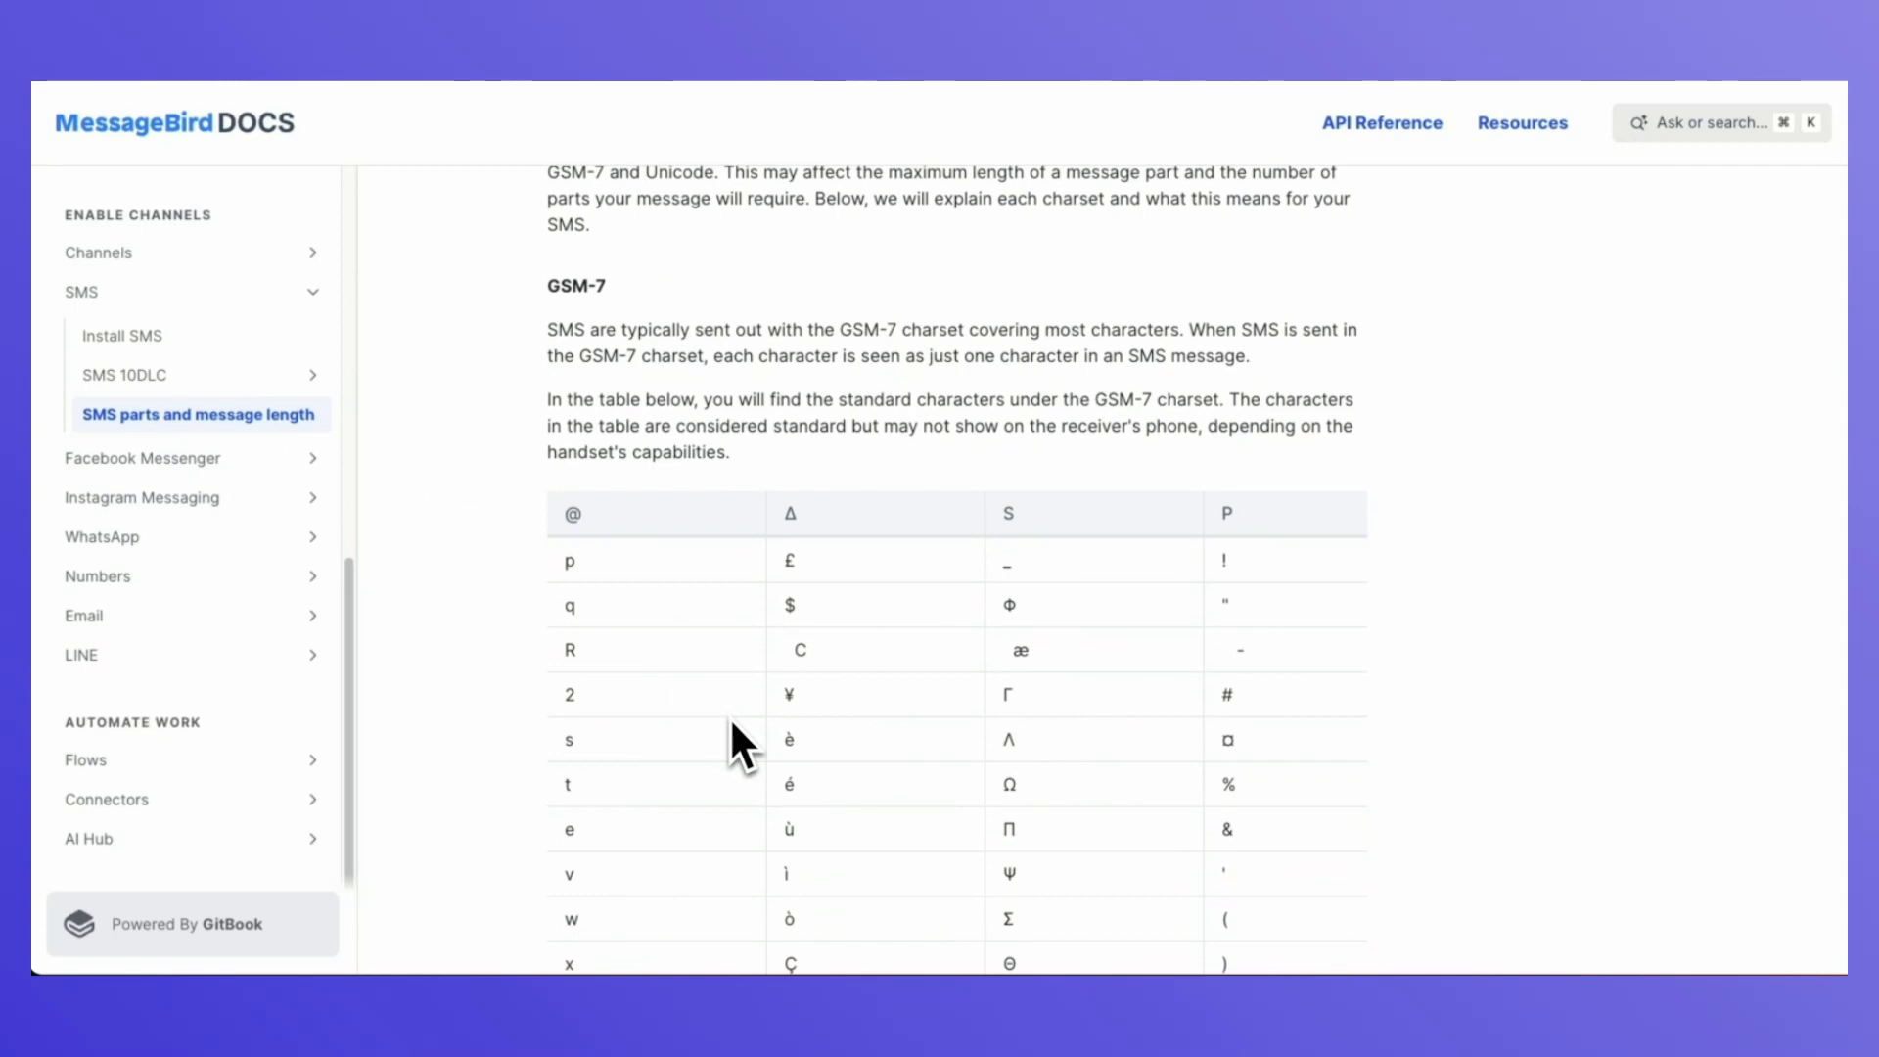
scroll(732, 722, "down", 2)
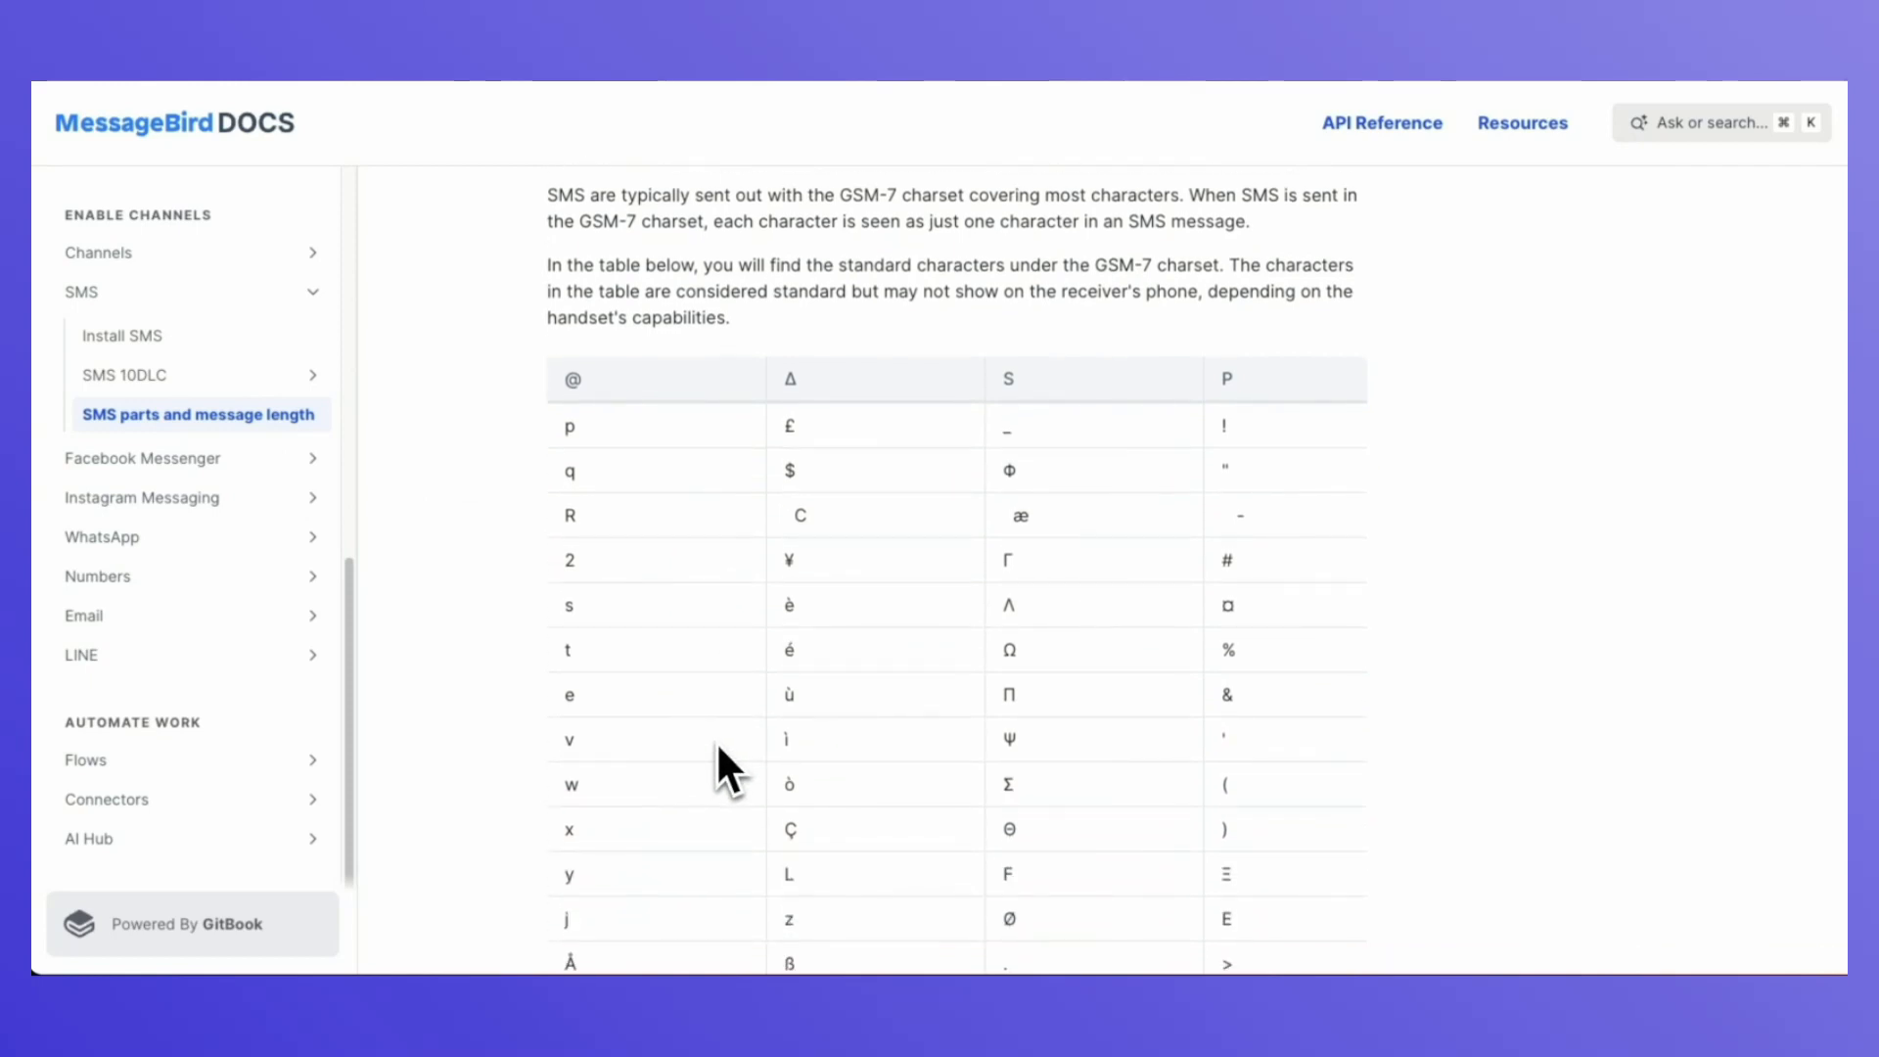
scroll(754, 753, "down", 5)
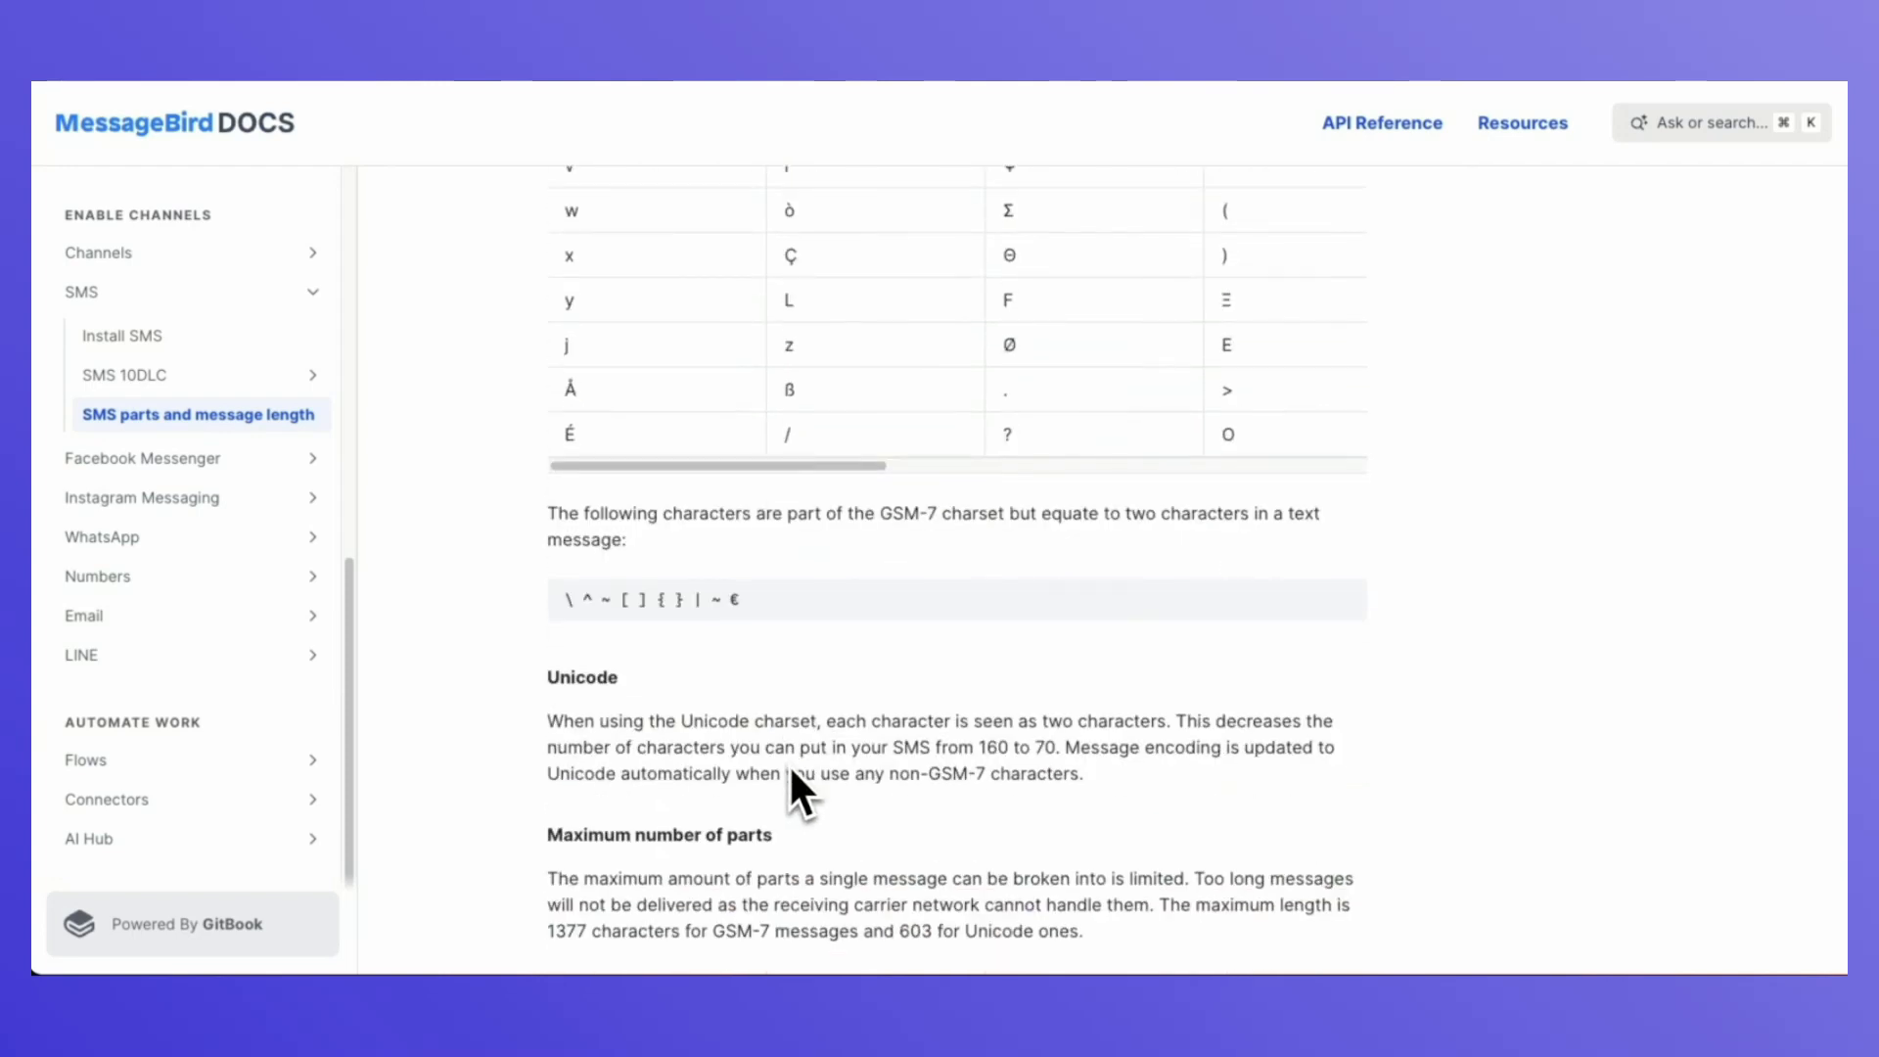
scroll(800, 764, "down", 1)
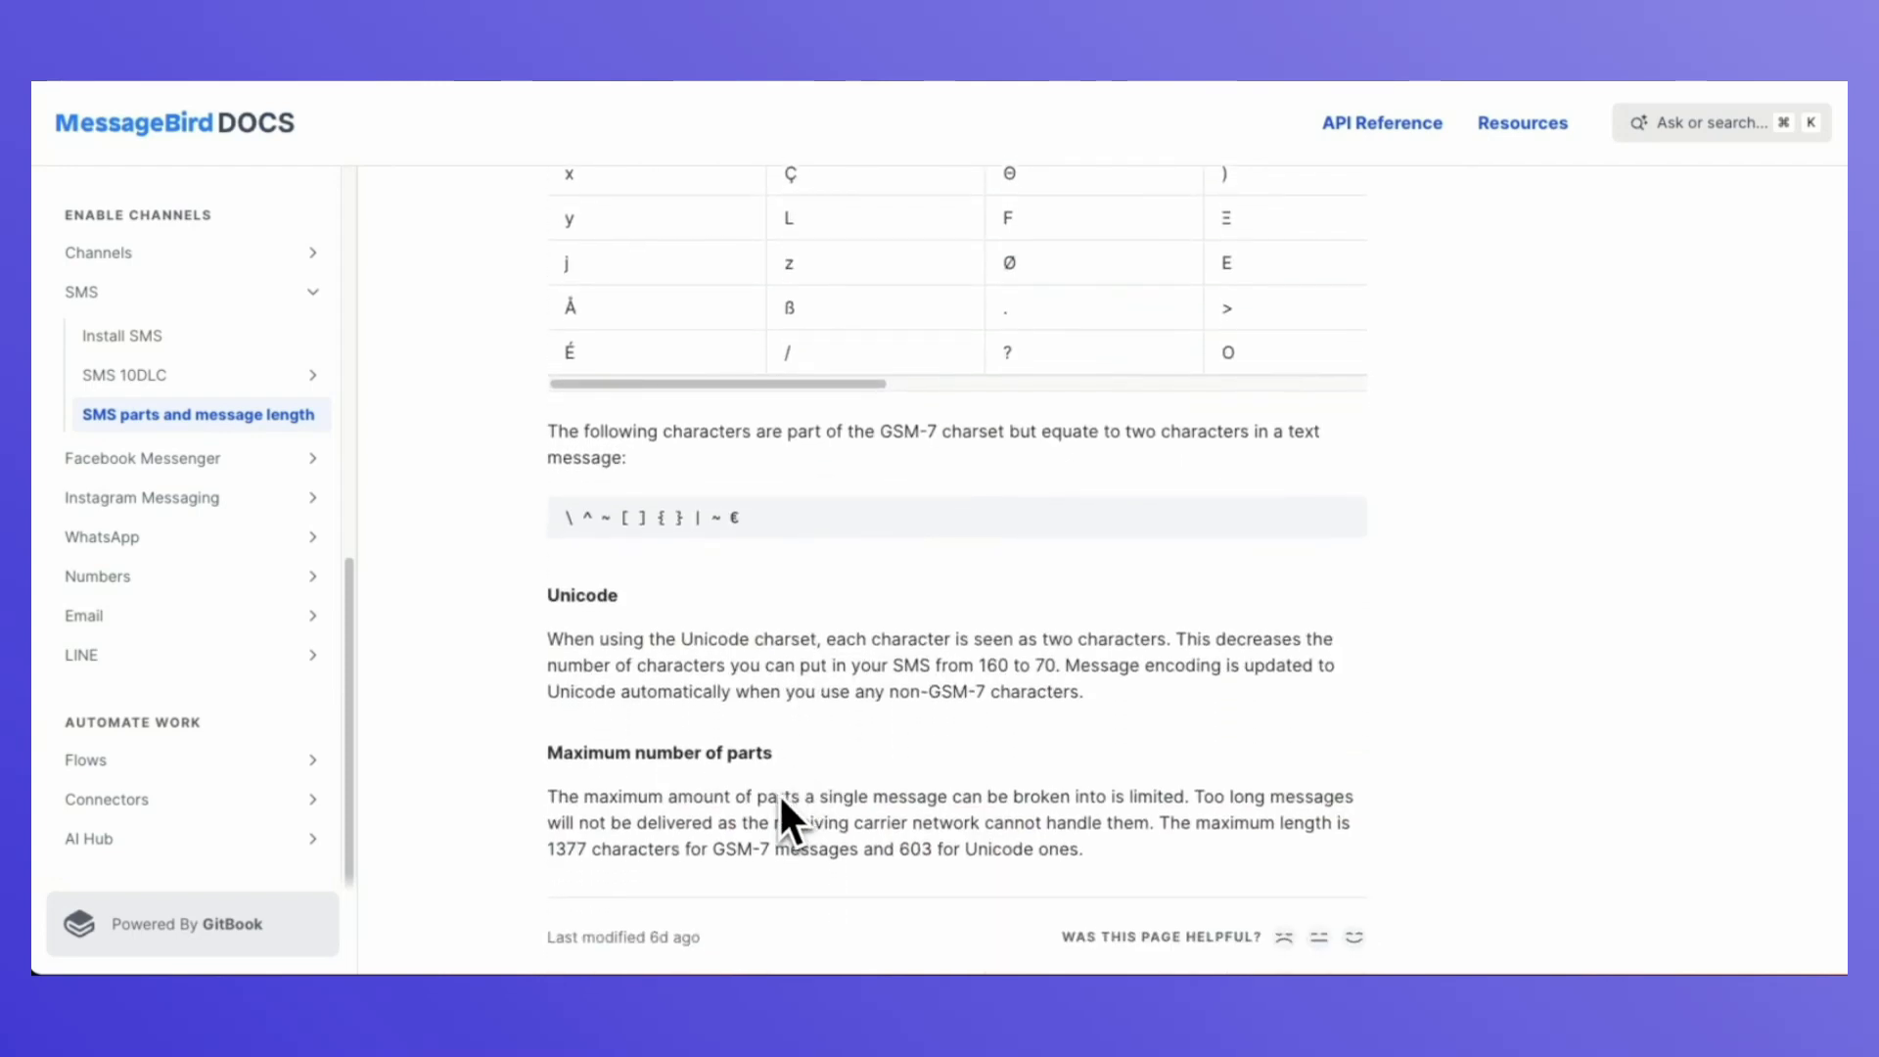